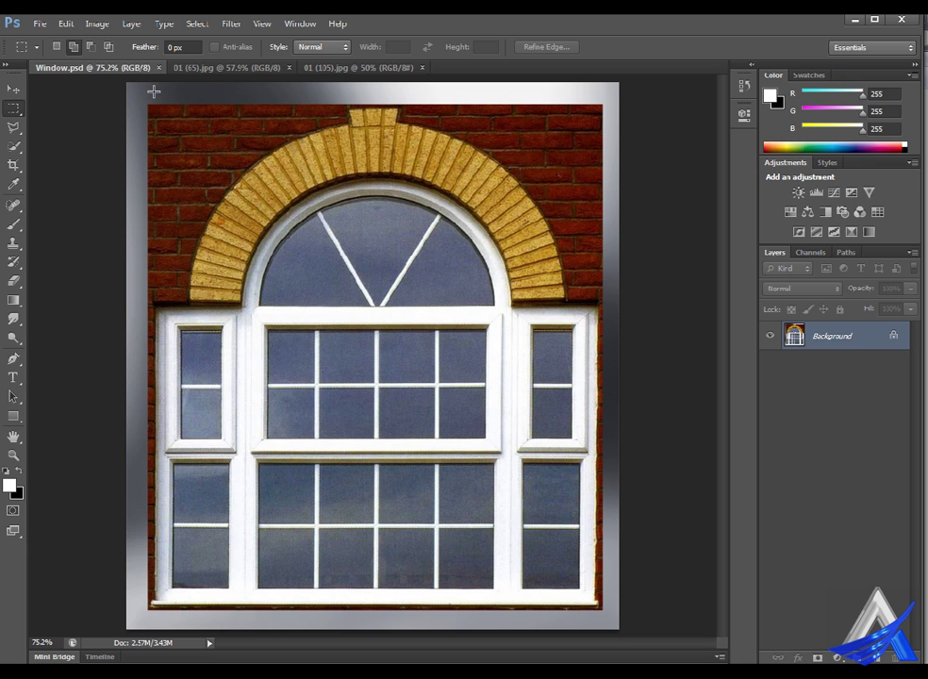
- Select the window picture inside the grey border, add a layer mask from the selection and check the mask on its own
drag(148, 104, 629, 622)
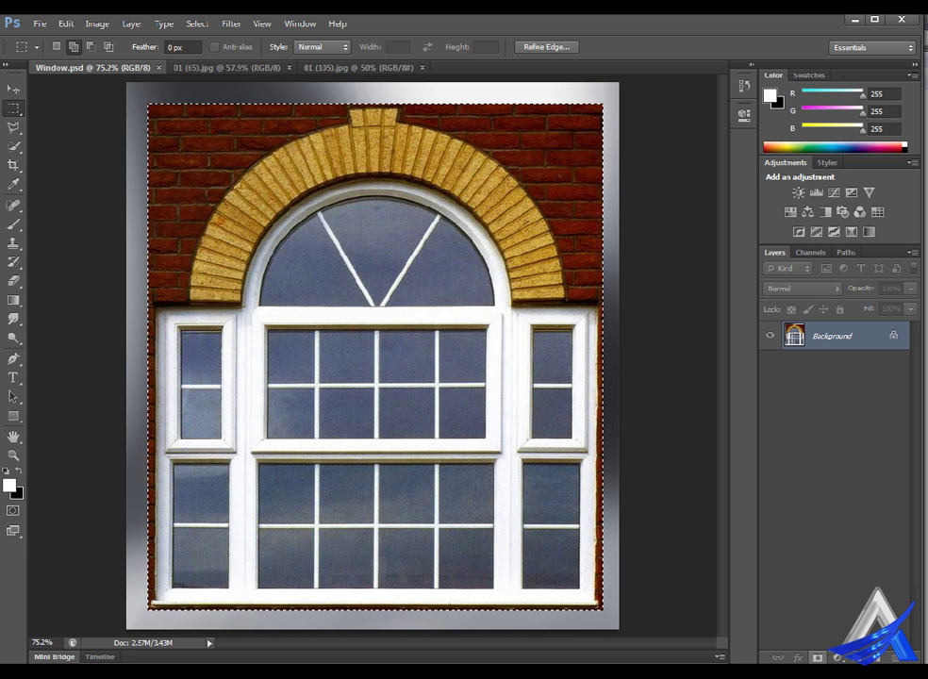
click(816, 657)
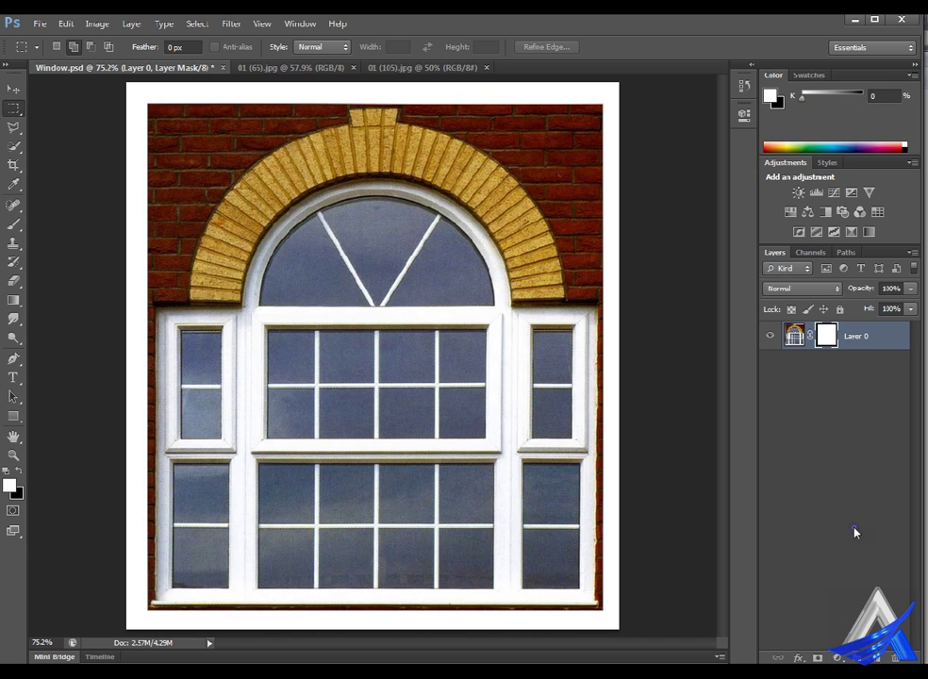
alt+click(864, 341)
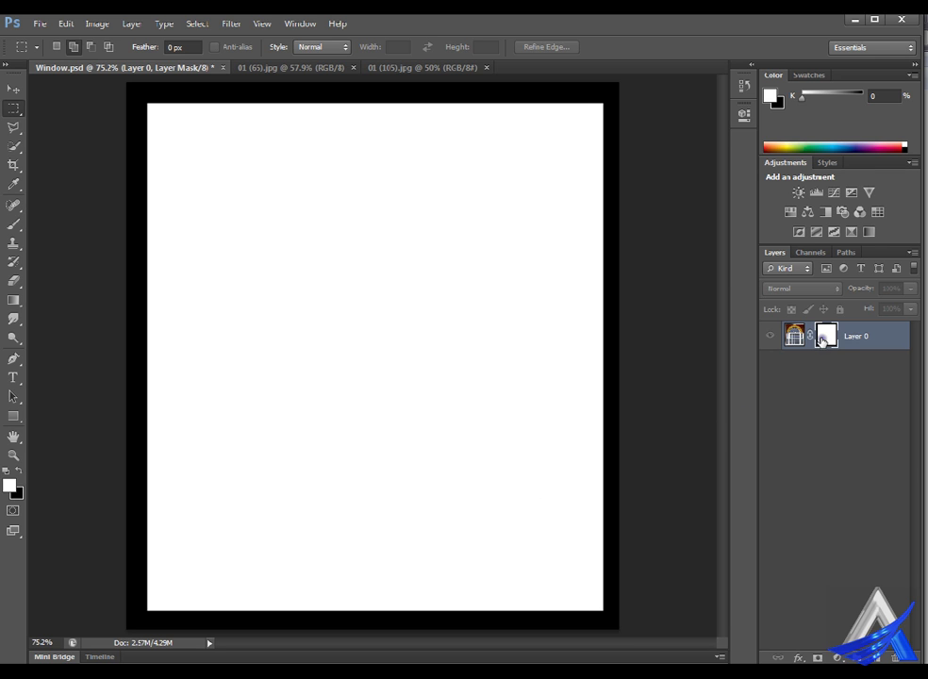
click(865, 340)
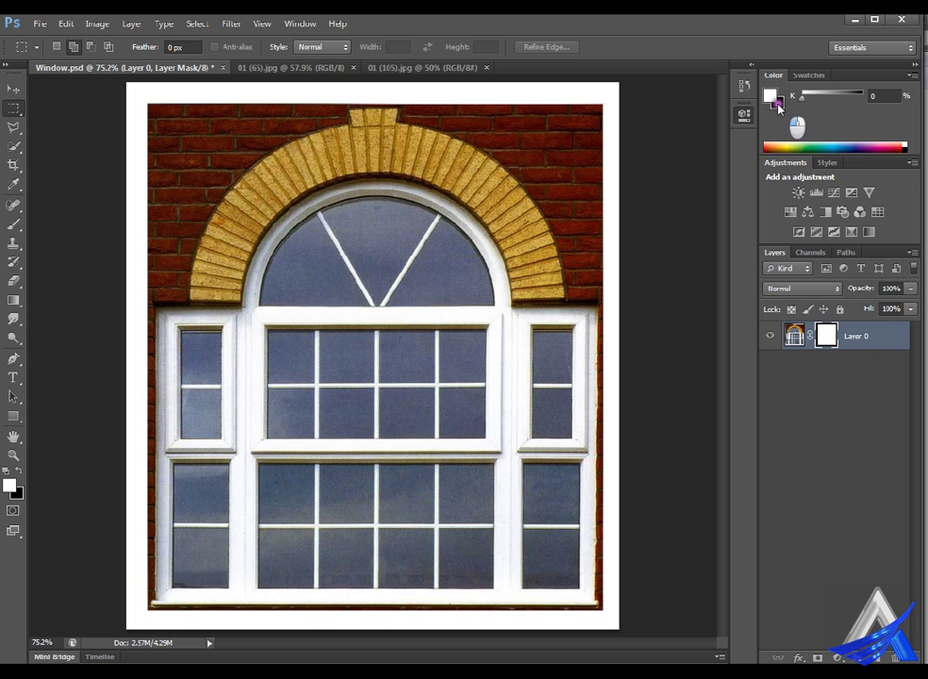
- Feather the layer mask of the window picture by 6.4 px
click(744, 114)
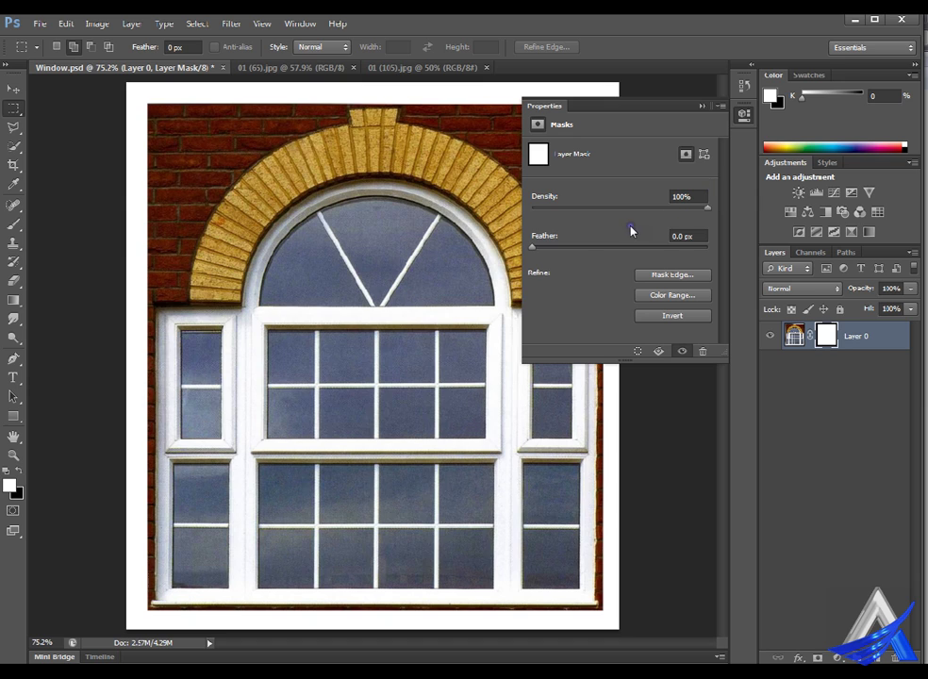
click(556, 245)
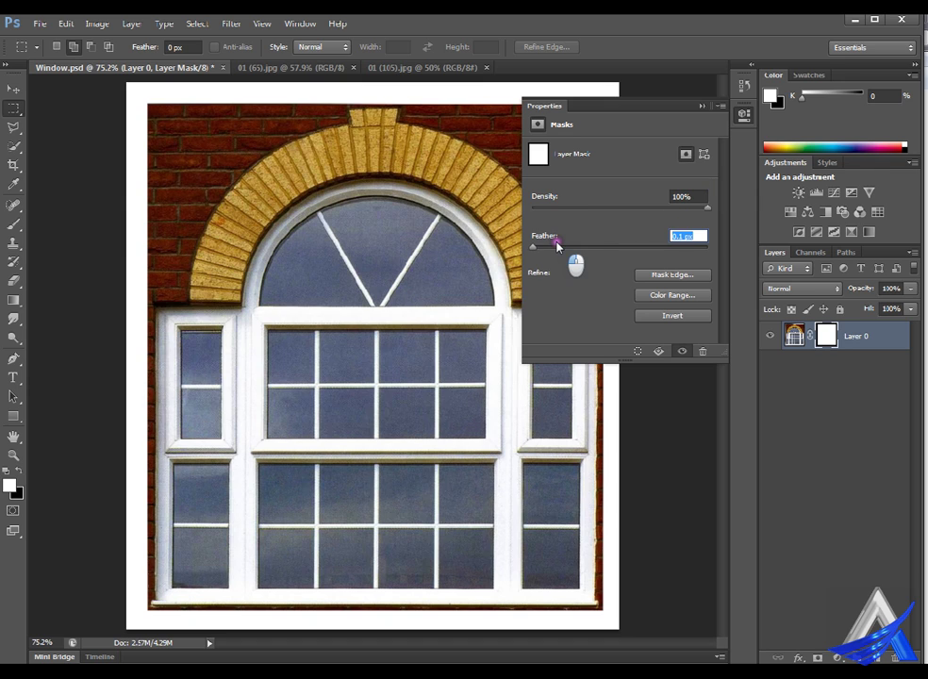
drag(556, 245, 613, 247)
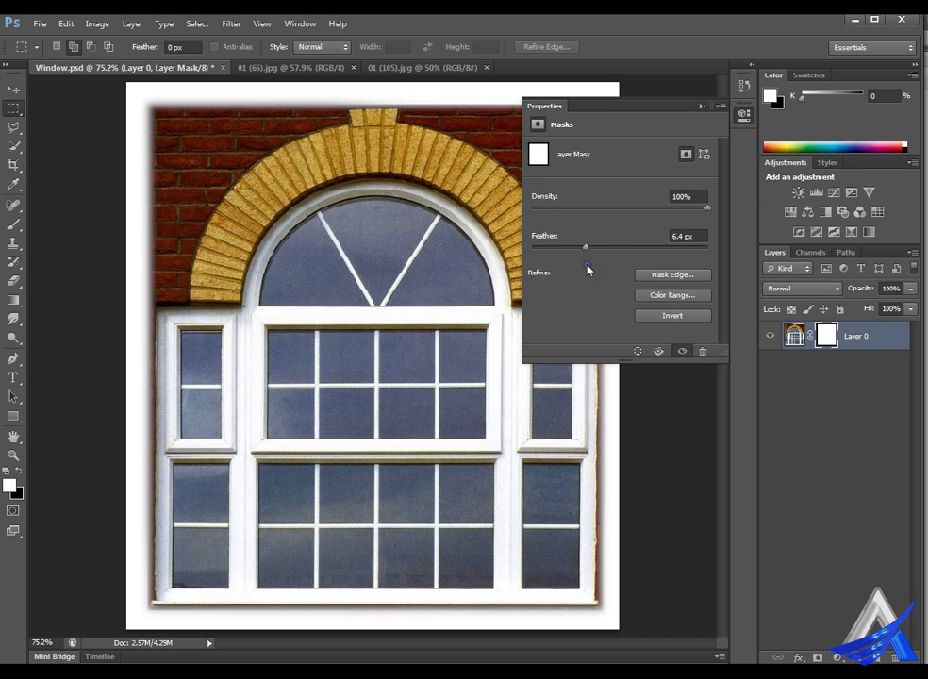
click(700, 448)
click(700, 448)
click(744, 114)
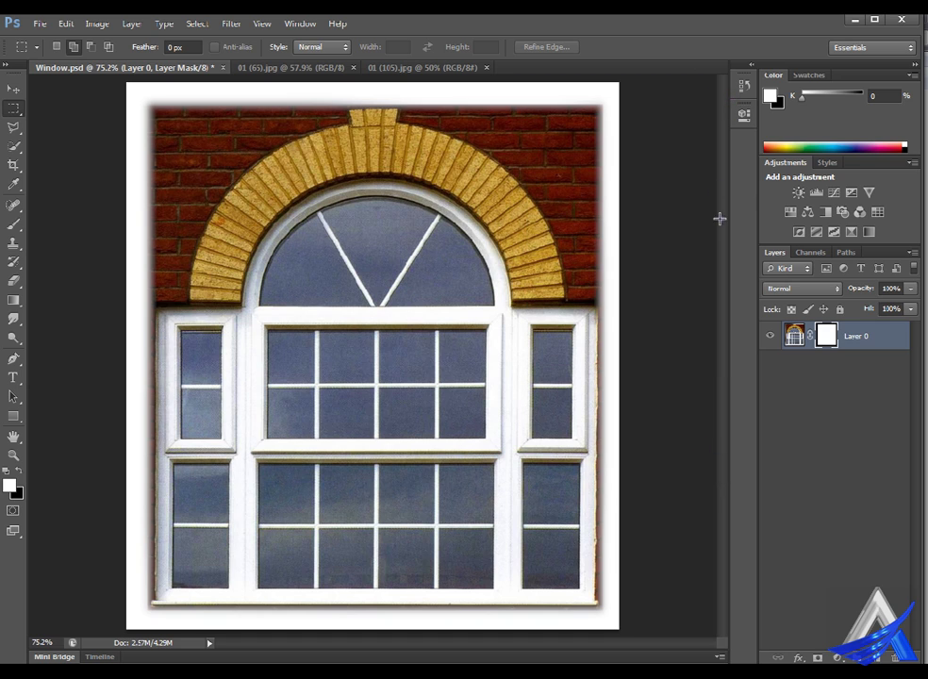
right_click(778, 107)
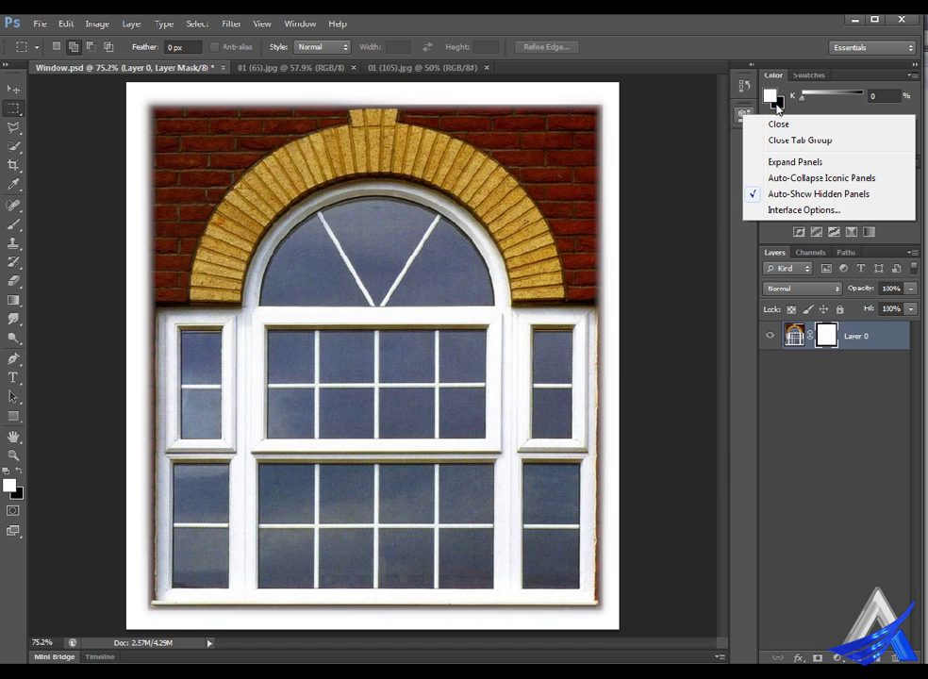
click(790, 162)
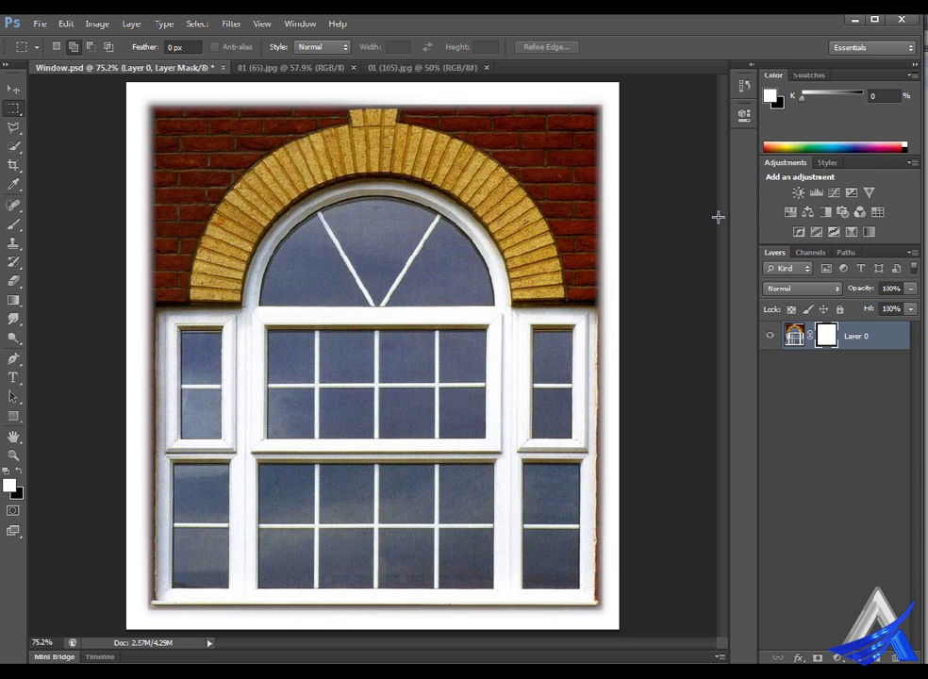
click(745, 114)
click(668, 468)
- Display the layer mask on its own, set its feather to 4.7 px and return to the image view
alt+click(829, 337)
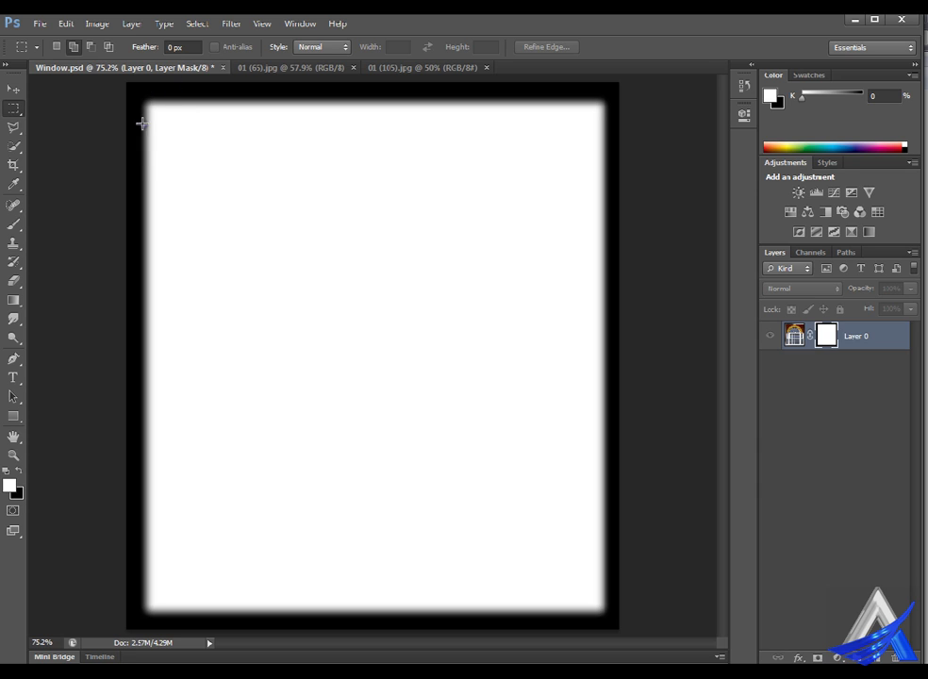
click(744, 114)
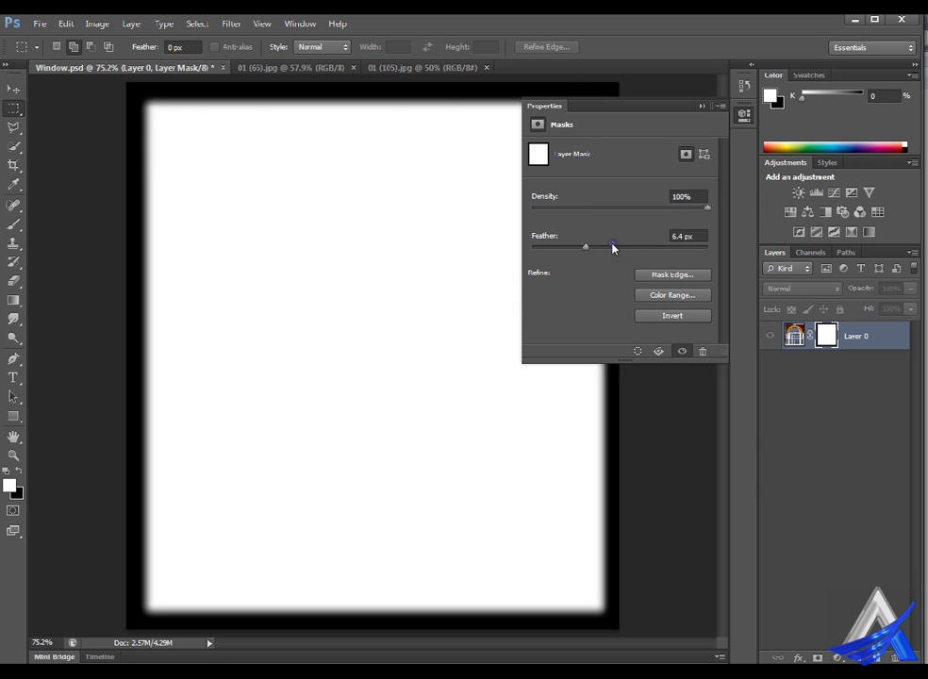
mouse_move(613, 247)
mouse_down()
mouse_move(658, 265)
mouse_move(664, 246)
mouse_move(590, 250)
mouse_move(603, 251)
mouse_up()
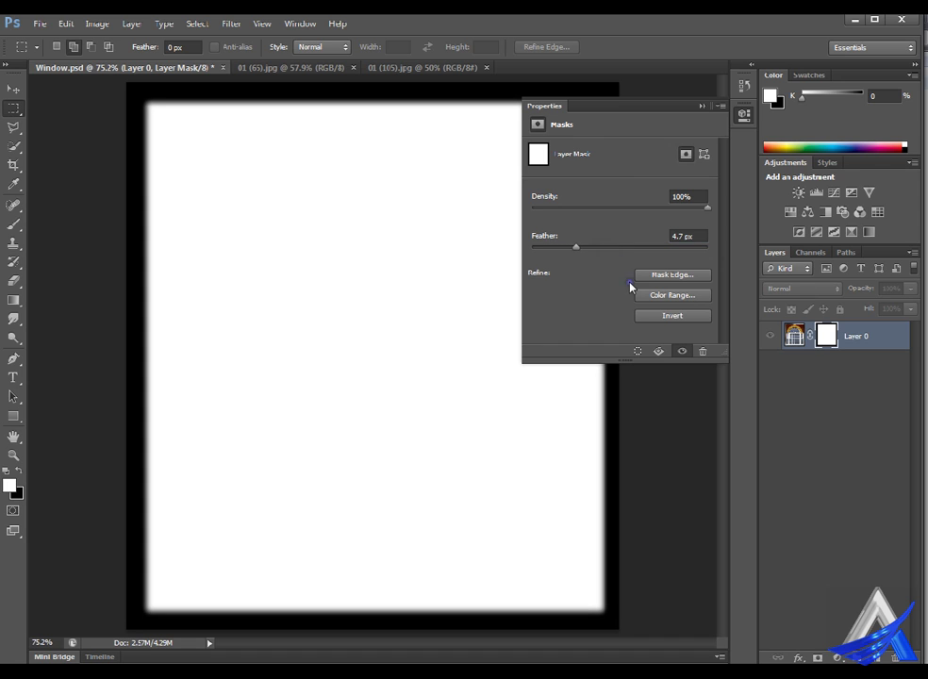
click(738, 375)
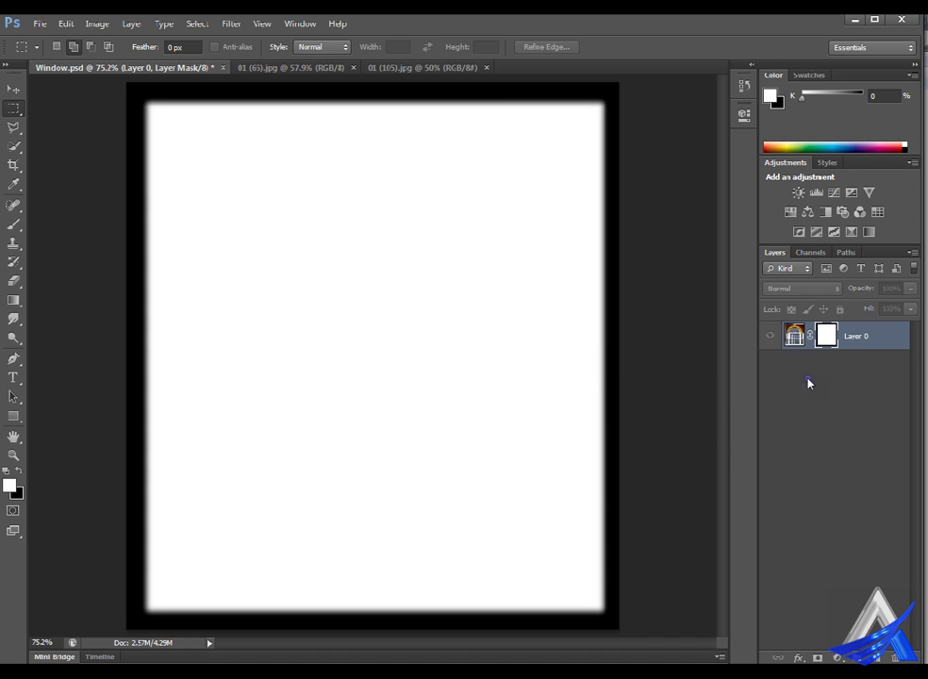
click(851, 349)
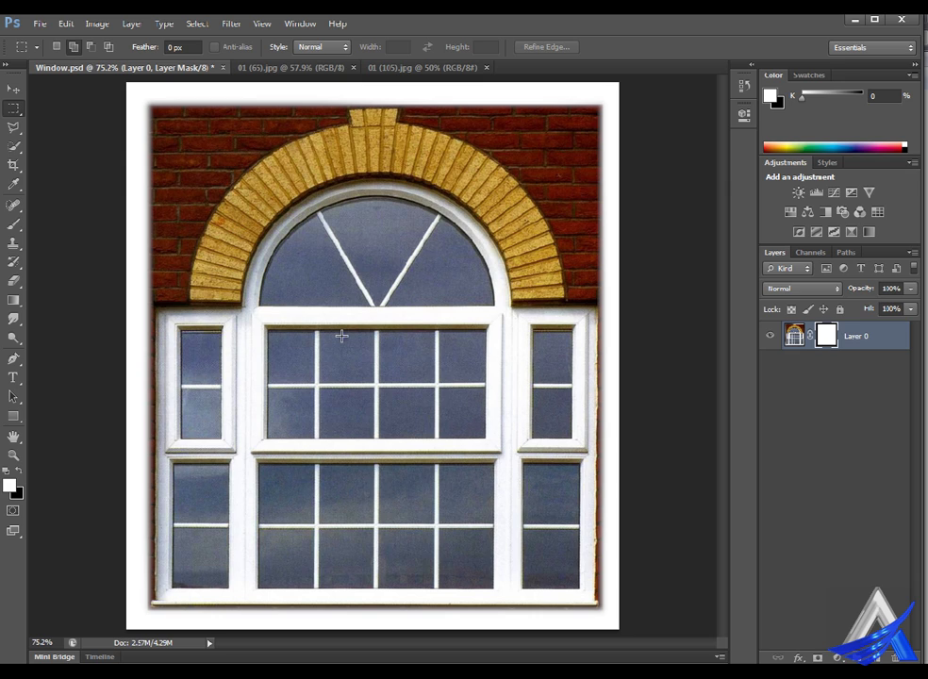
- Load the saved selection winselect as a new selection around the window frame
click(203, 22)
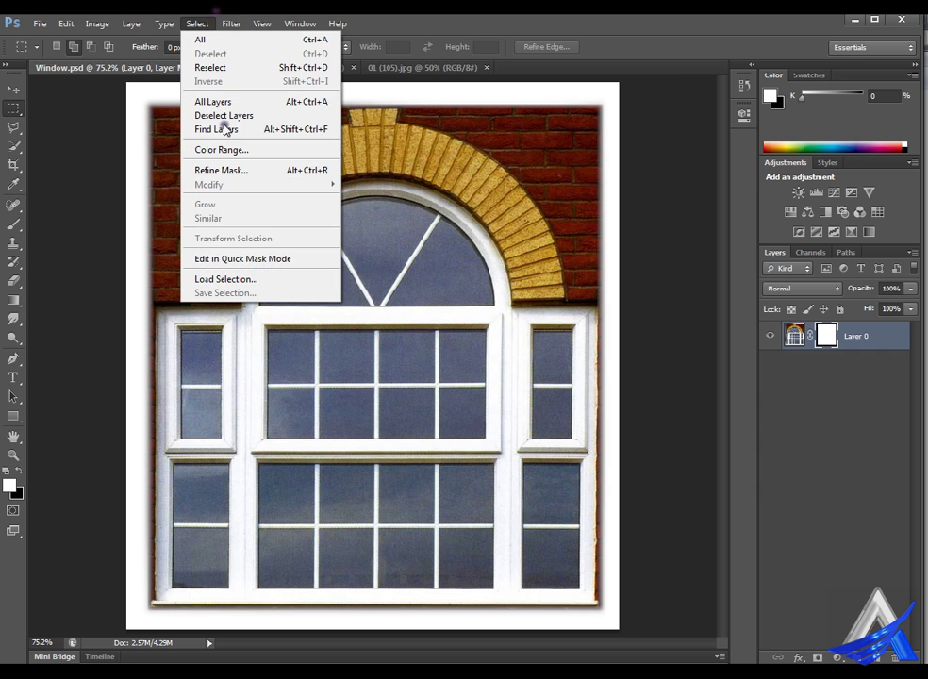
click(244, 278)
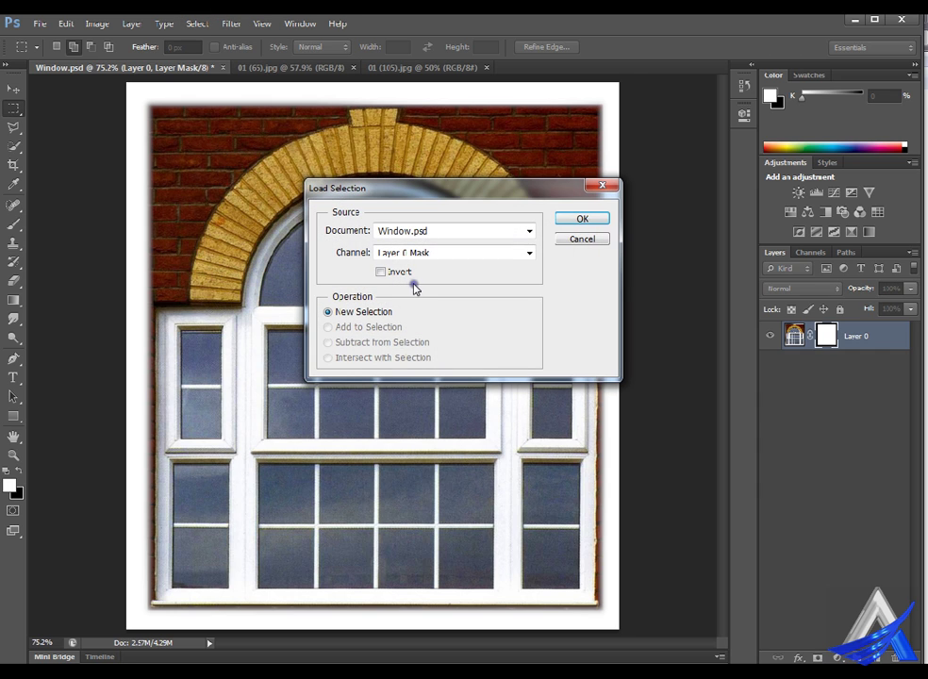
click(530, 253)
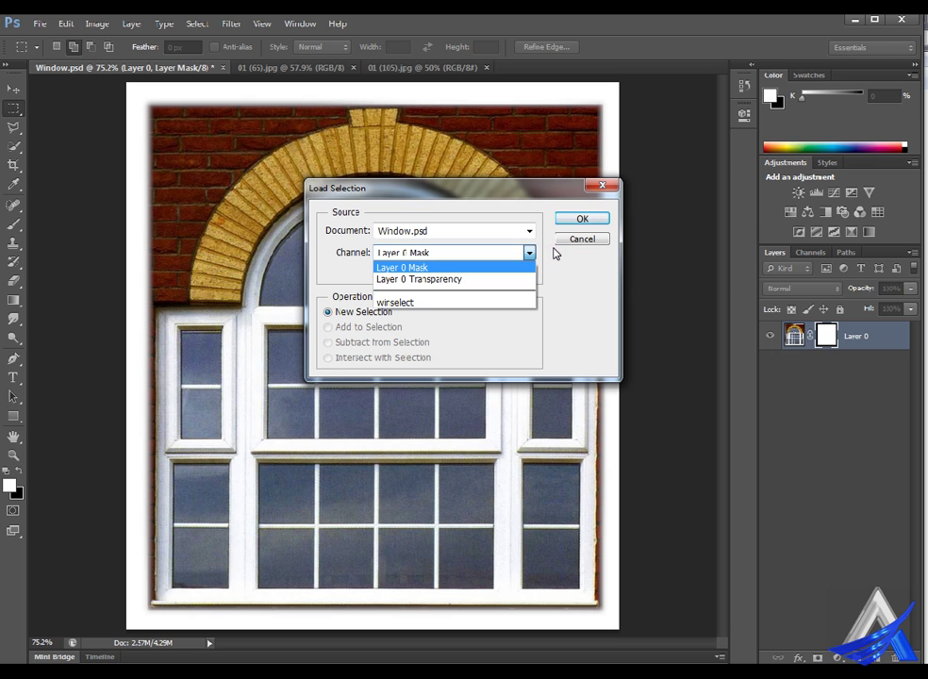
click(435, 302)
click(596, 218)
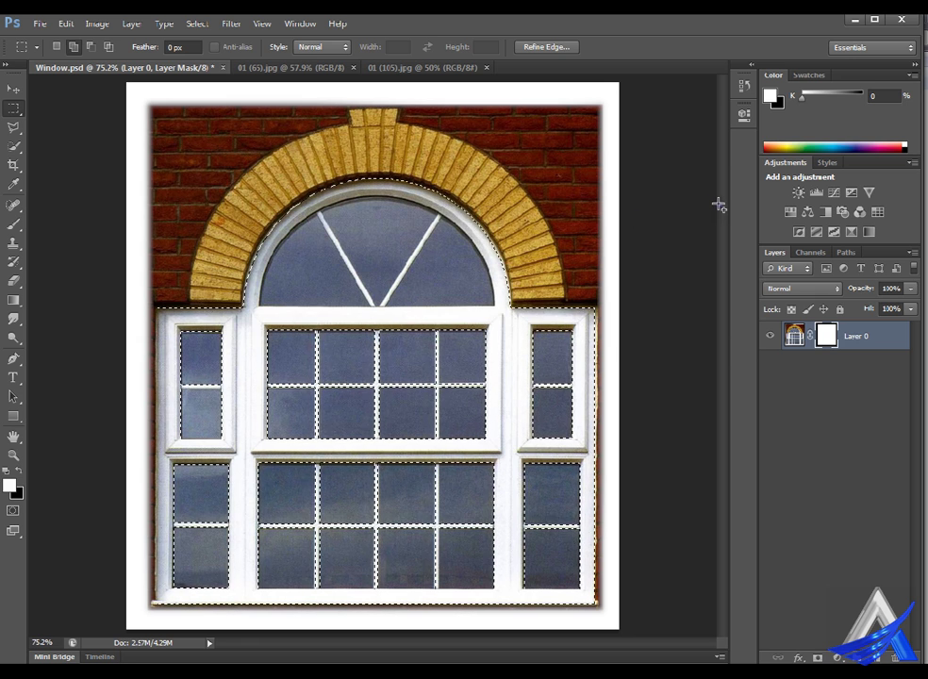
click(745, 115)
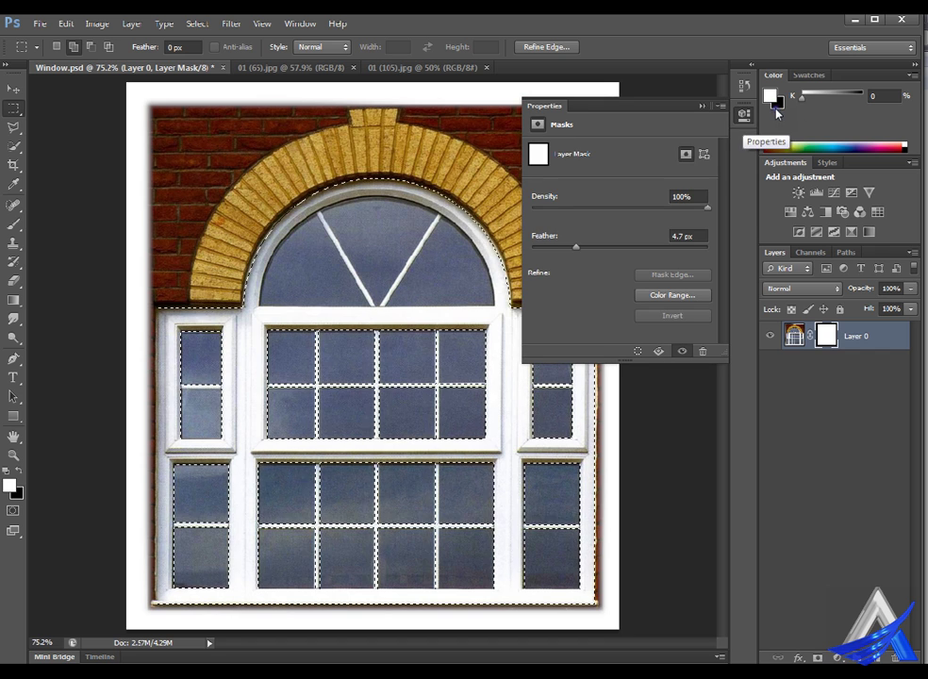
click(719, 453)
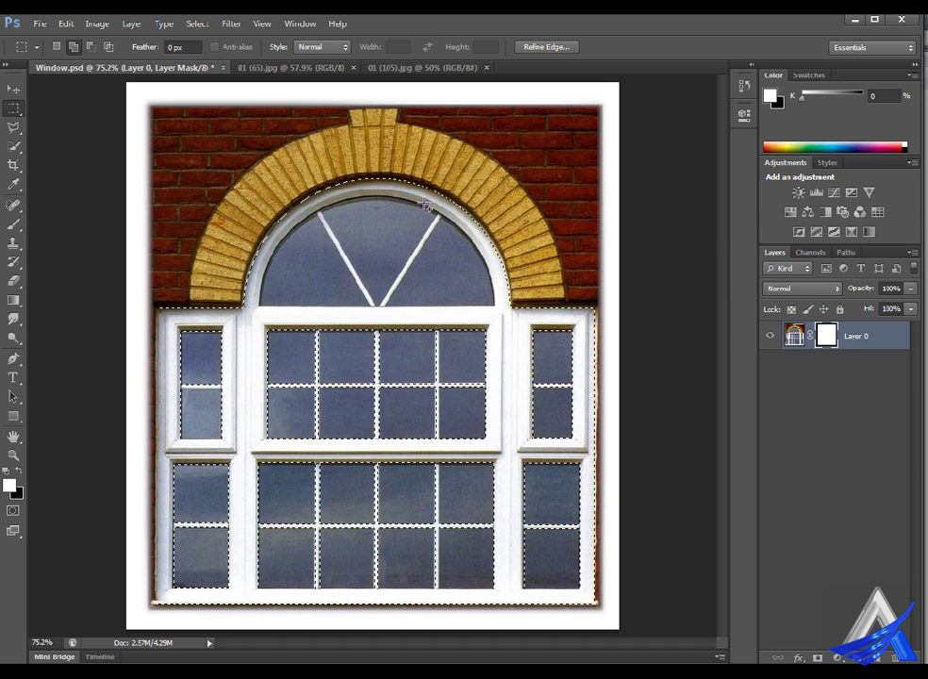
click(744, 115)
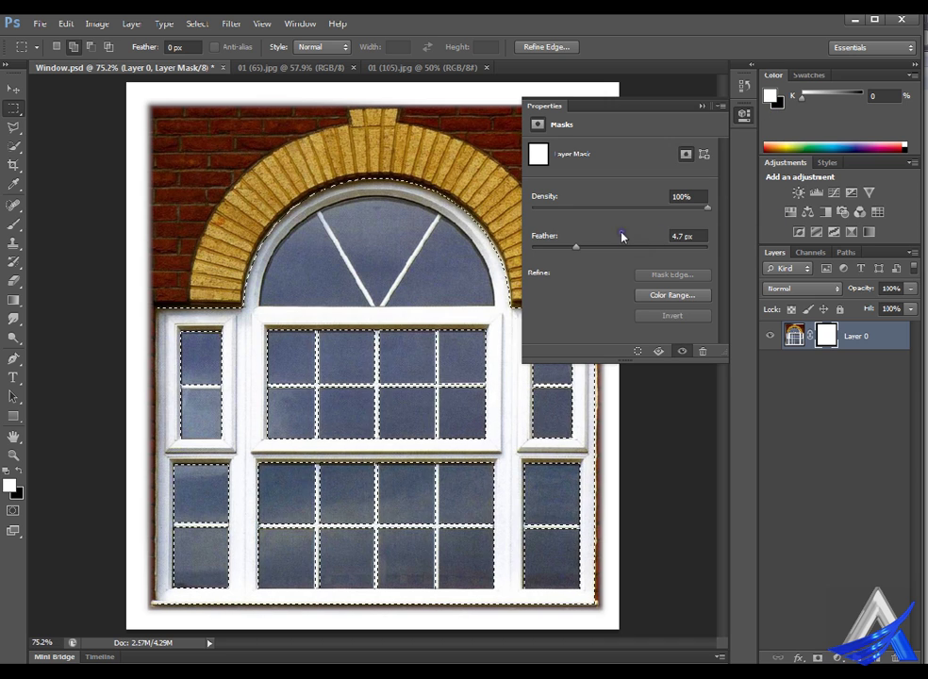
click(709, 419)
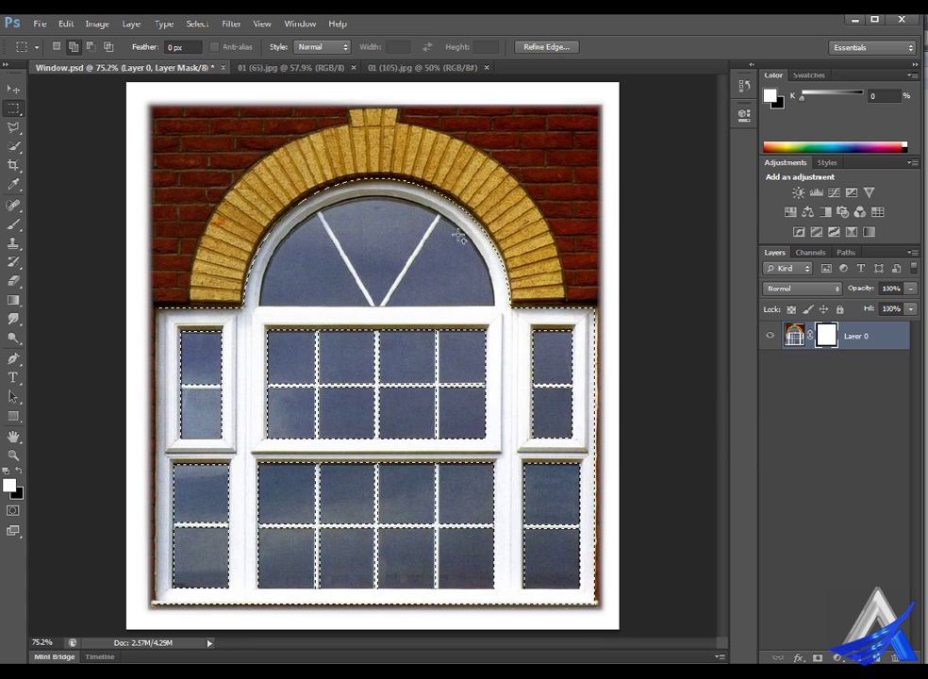
- Add a Brightness/Contrast adjustment layer for the selected window frame and set its brightness to 79
click(798, 192)
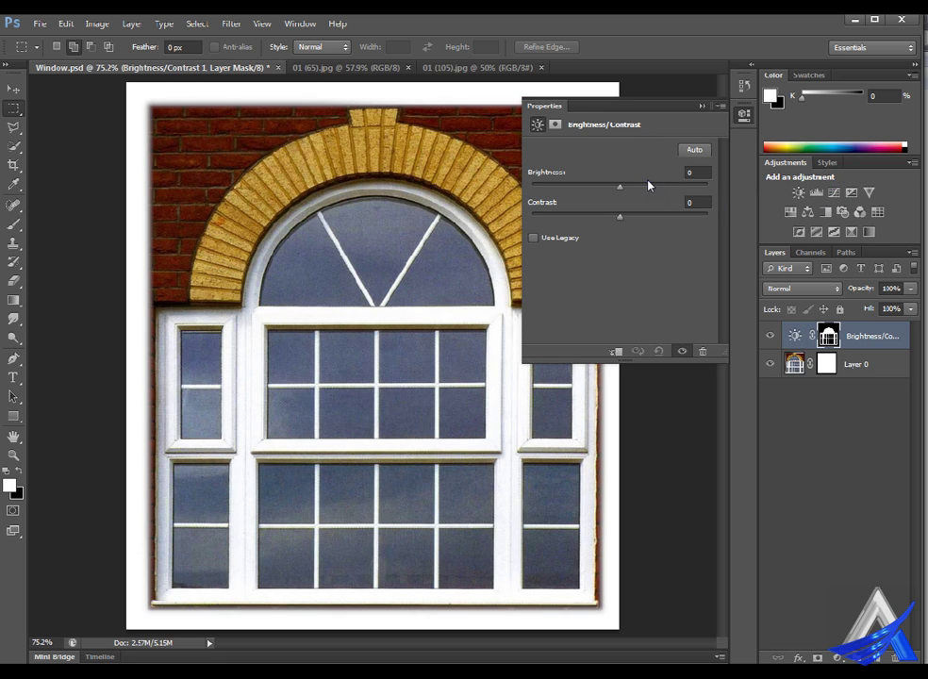
drag(649, 185, 694, 188)
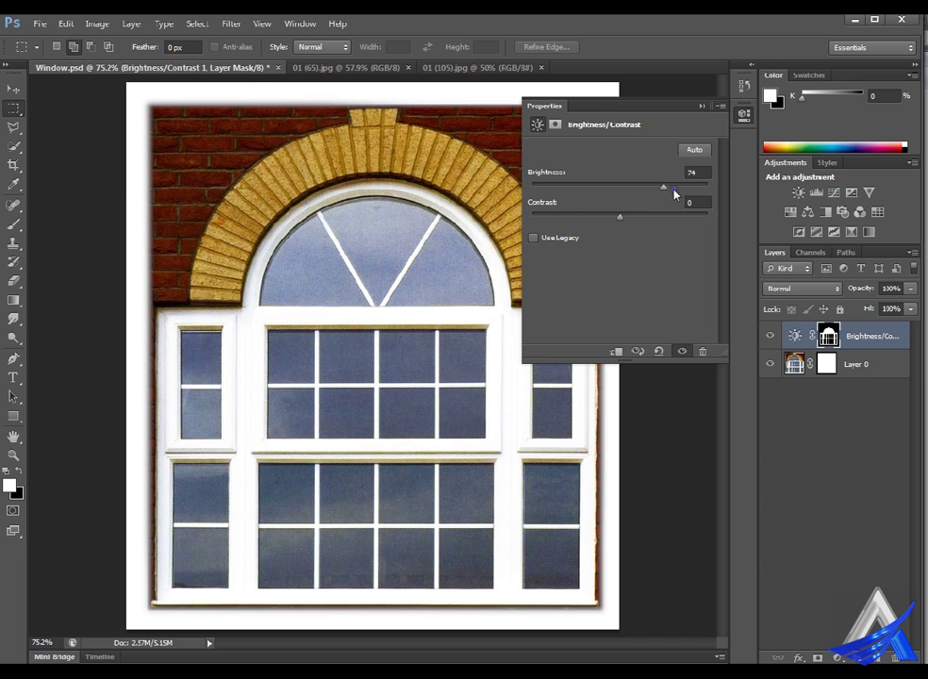
mouse_move(691, 185)
mouse_down()
mouse_move(729, 184)
mouse_move(697, 182)
mouse_up()
click(688, 456)
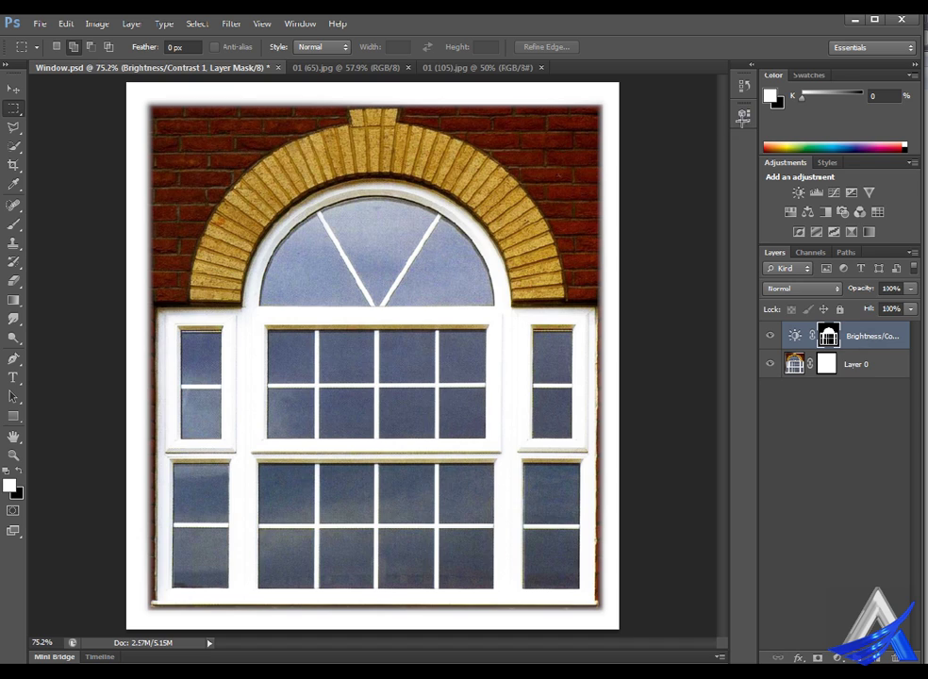
- Feather the mask of the Brightness/Contrast adjustment layer by 4.0 px
click(867, 338)
double_click(828, 335)
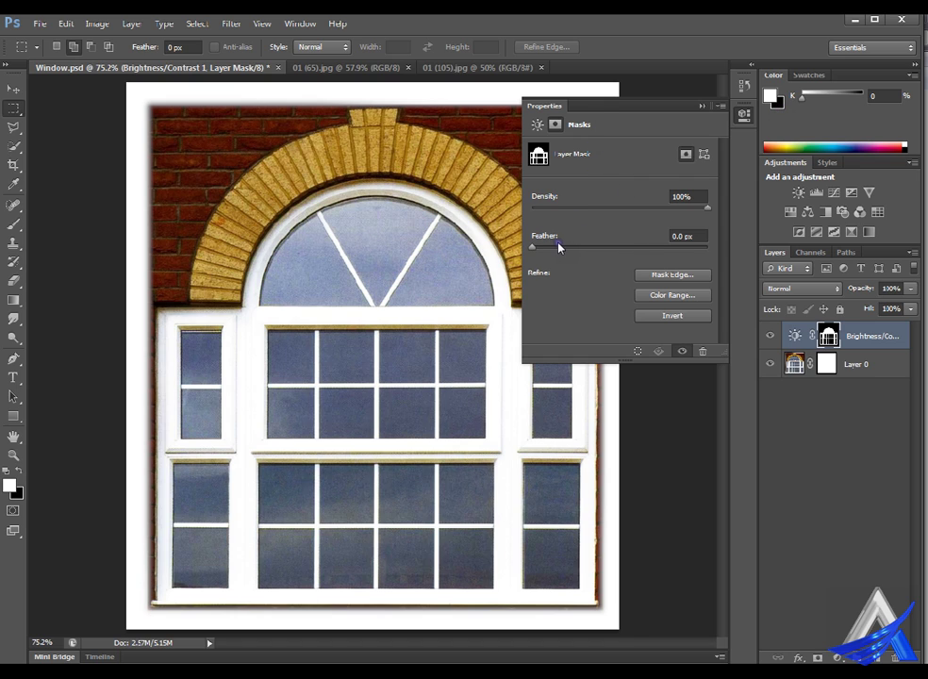
drag(559, 245, 596, 247)
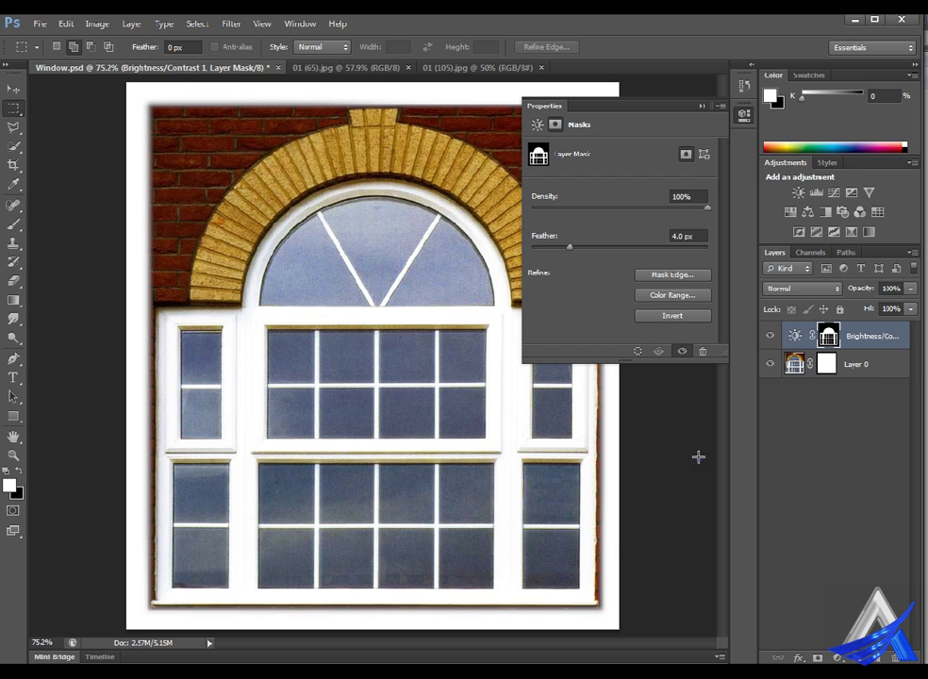
- Compare the brightness and contrast settings of the adjustment layer with the properties of its mask
click(536, 124)
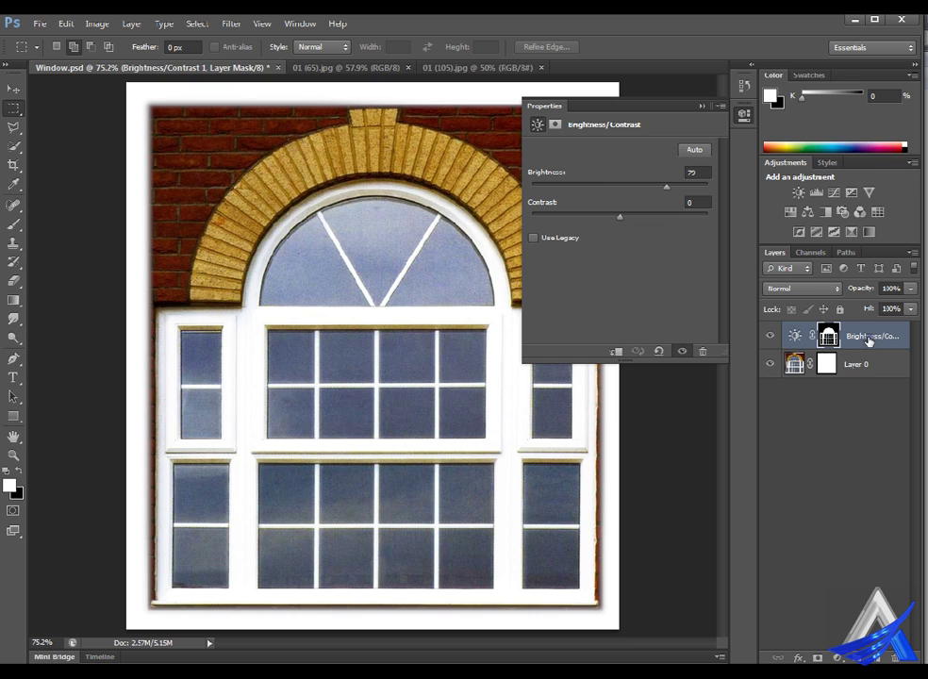
click(554, 124)
click(536, 123)
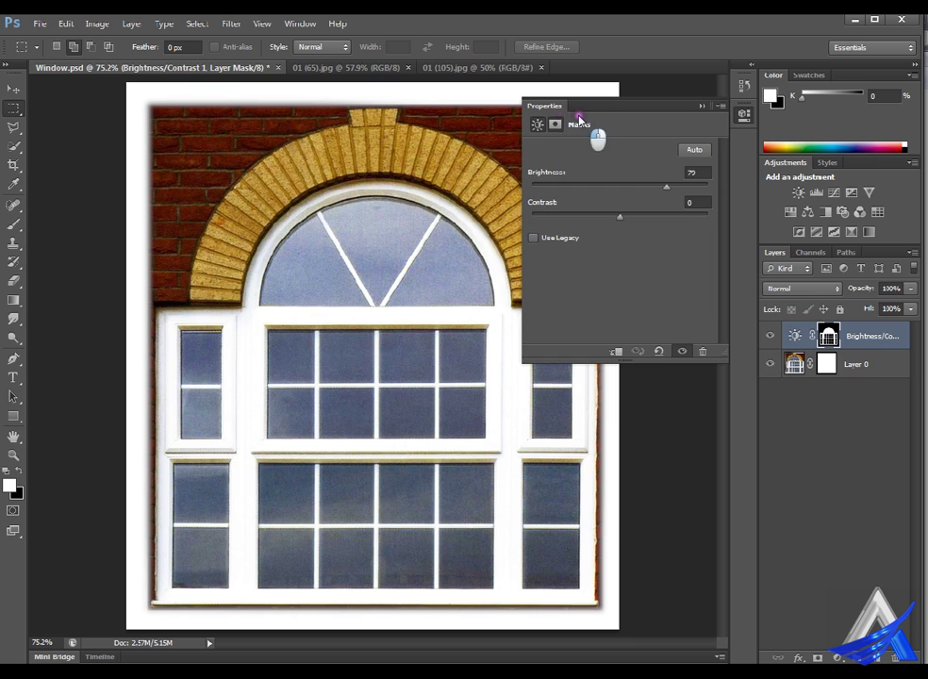
click(555, 124)
click(538, 123)
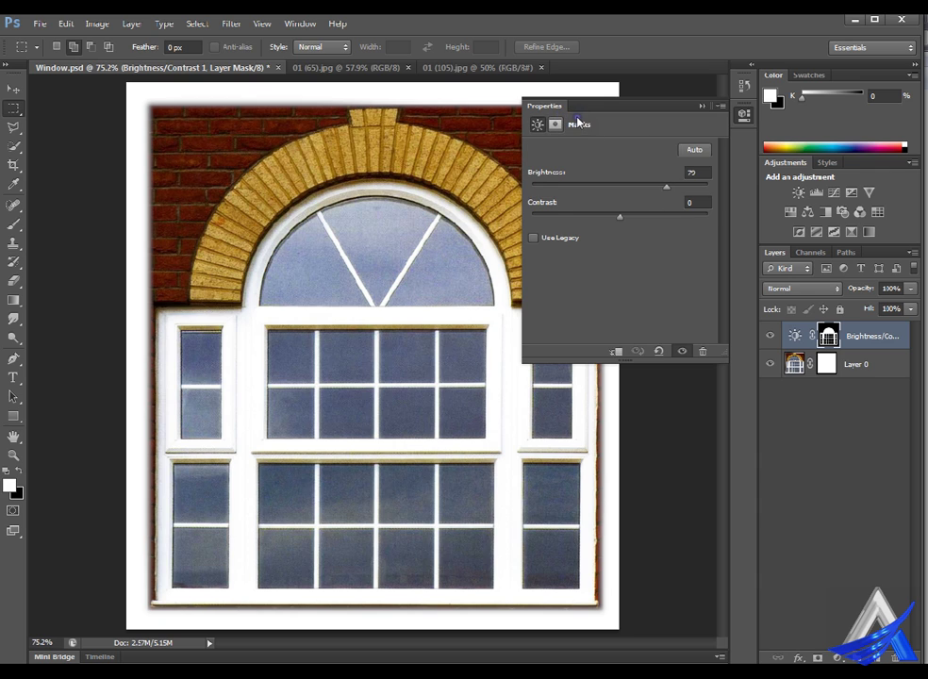
click(555, 123)
click(537, 124)
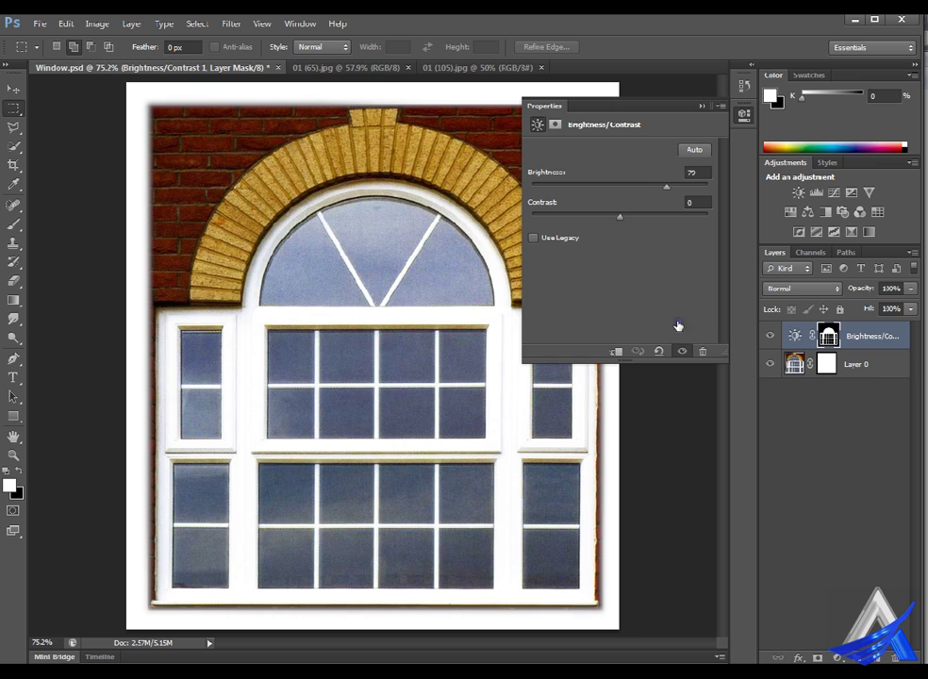
click(697, 439)
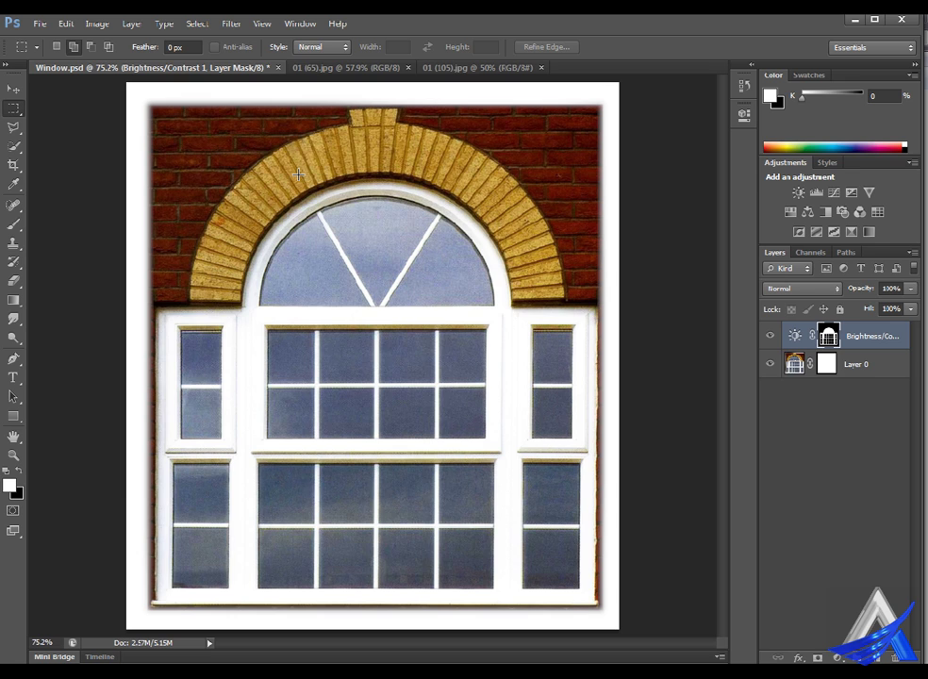
- Switch to the car image 01 (65).jpg and make a new selection of the car with the Quick Selection tool
click(351, 67)
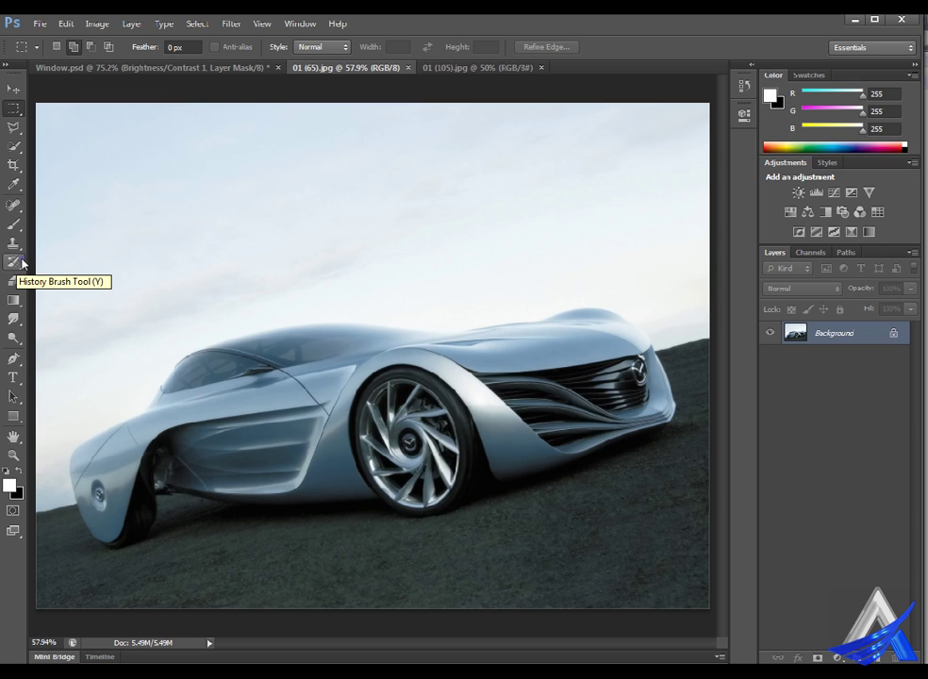
click(14, 144)
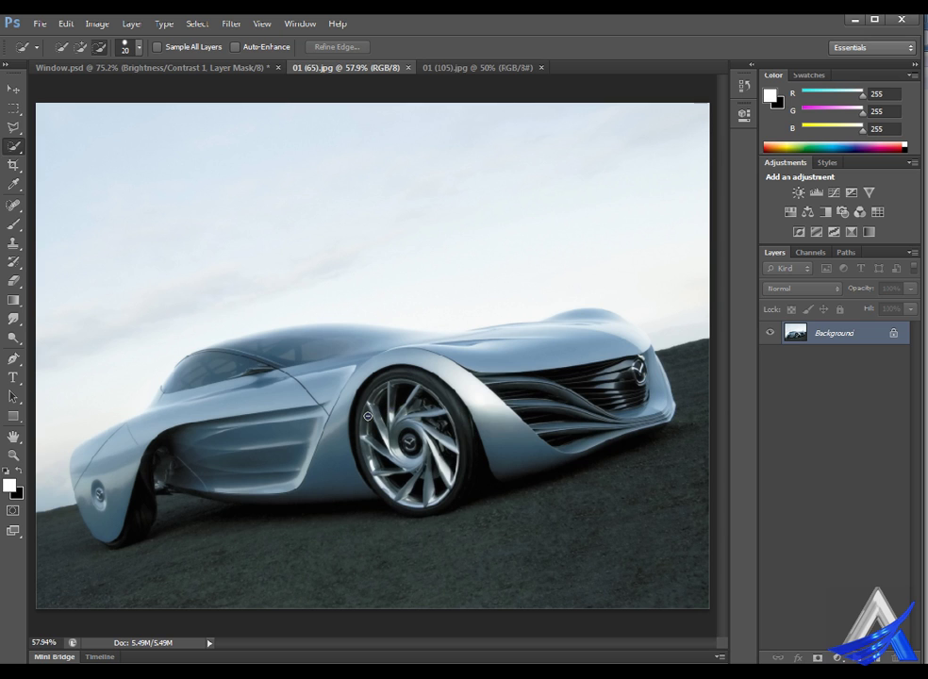
click(247, 68)
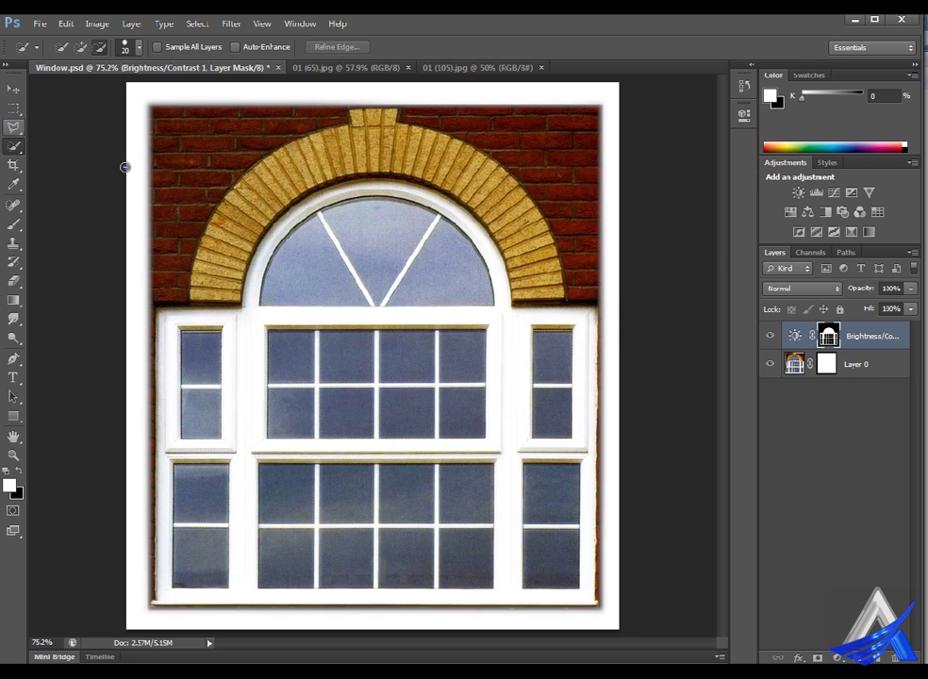
click(332, 67)
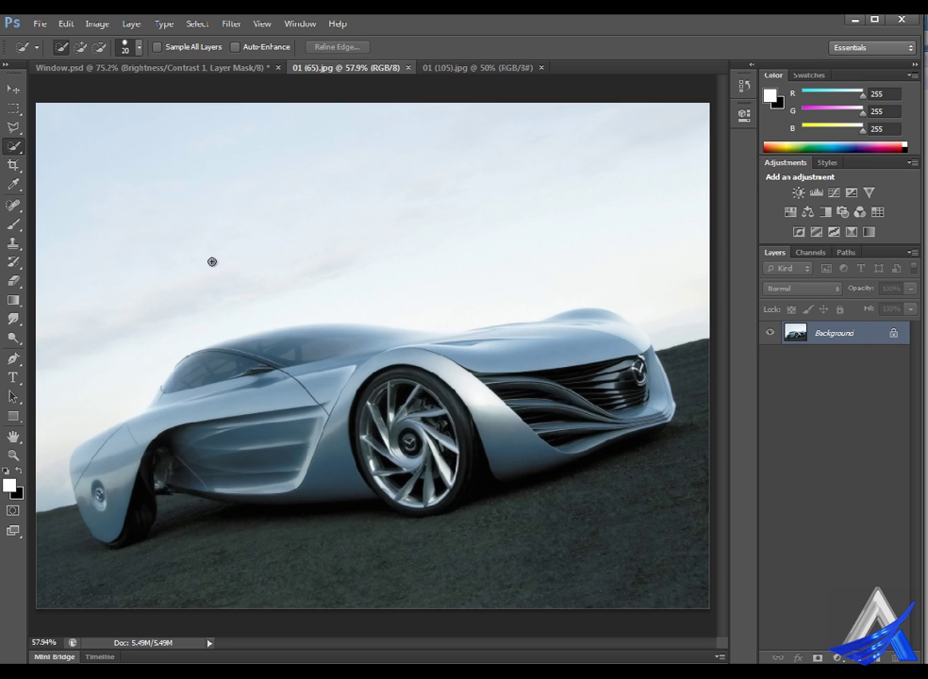
click(61, 46)
mouse_move(80, 439)
mouse_down()
mouse_move(86, 489)
mouse_move(129, 543)
mouse_move(111, 547)
mouse_move(142, 537)
mouse_move(148, 473)
mouse_move(235, 479)
mouse_move(301, 505)
mouse_move(212, 494)
mouse_move(295, 506)
mouse_move(333, 503)
mouse_move(370, 484)
mouse_move(500, 480)
mouse_move(564, 455)
mouse_move(588, 381)
mouse_move(615, 356)
mouse_move(622, 325)
mouse_move(637, 321)
mouse_move(674, 346)
mouse_move(632, 336)
mouse_move(497, 337)
mouse_move(441, 356)
mouse_move(455, 342)
mouse_move(493, 334)
mouse_move(435, 341)
mouse_move(367, 331)
mouse_move(282, 333)
mouse_move(208, 360)
mouse_up()
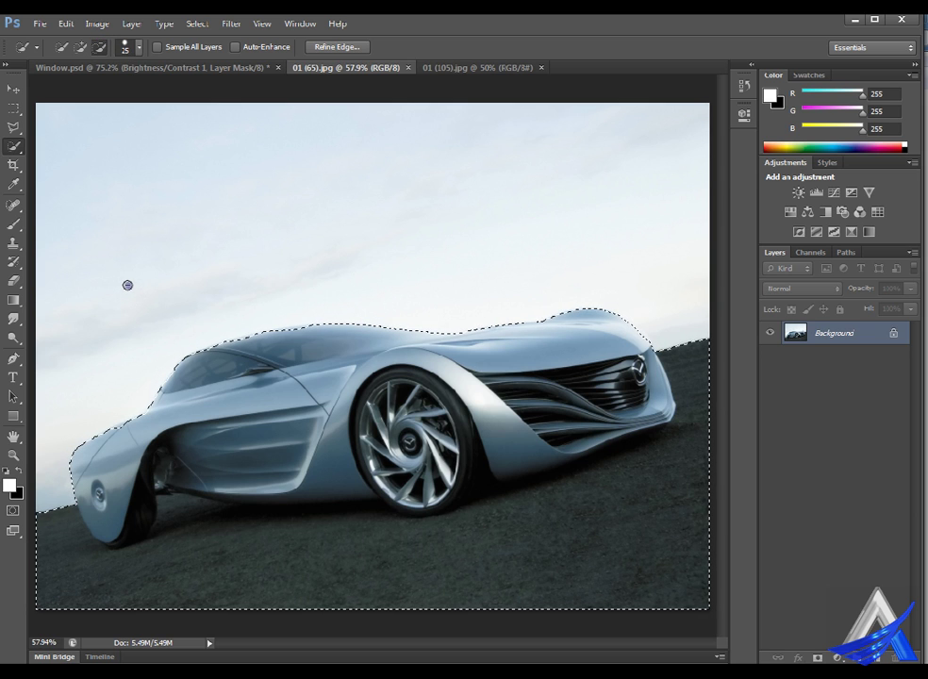
- Subtract the ground around and beneath the car from the quick selection
click(55, 488)
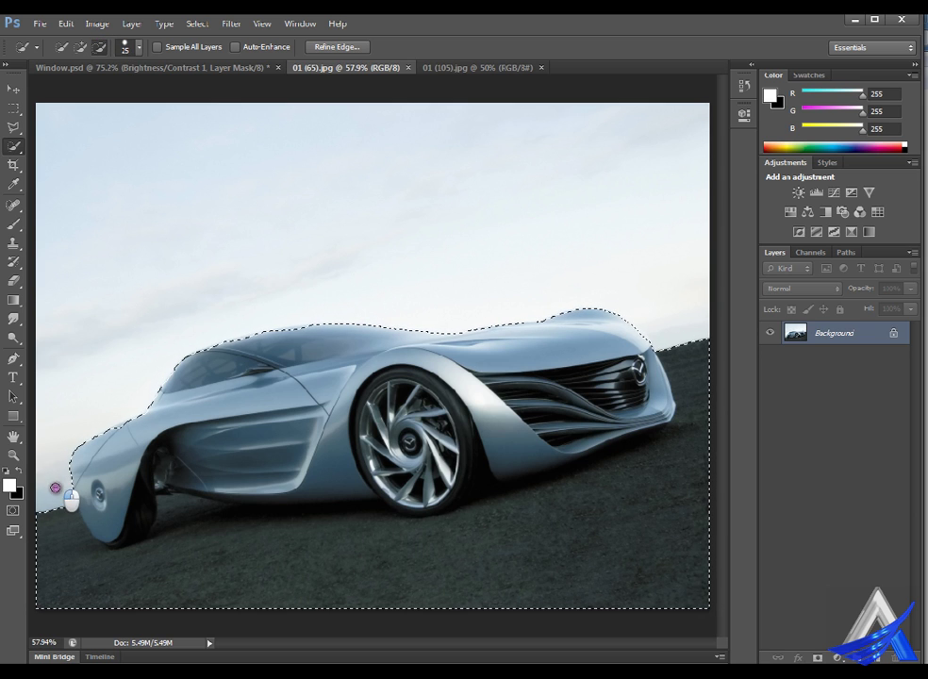
mouse_move(66, 516)
mouse_down()
mouse_move(81, 551)
mouse_move(121, 577)
mouse_move(317, 590)
mouse_move(451, 590)
mouse_move(550, 574)
mouse_move(645, 534)
mouse_up()
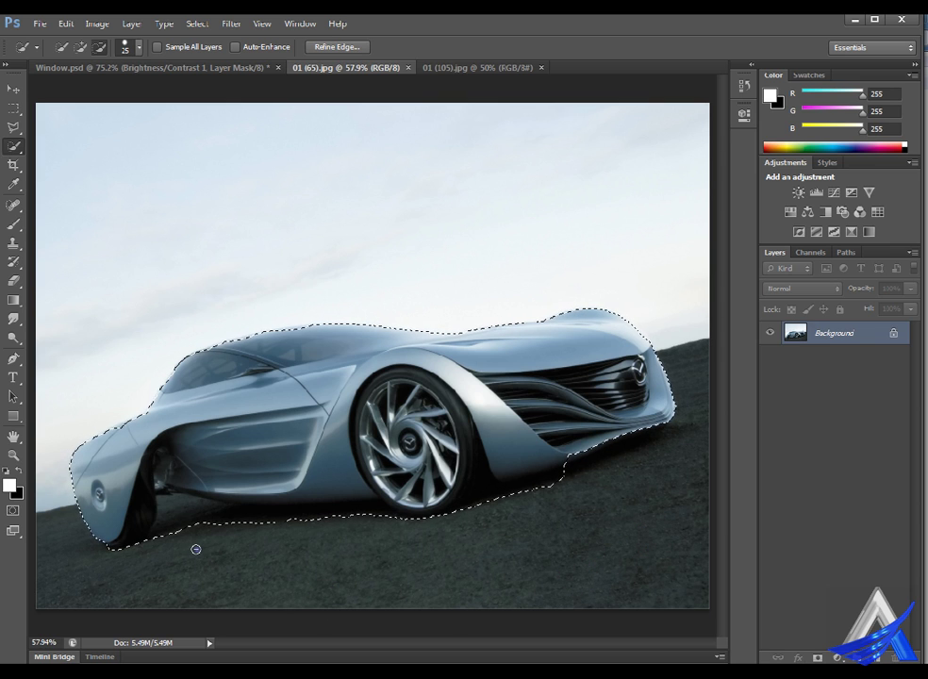
mouse_move(196, 549)
mouse_down()
mouse_move(196, 533)
mouse_move(302, 532)
mouse_move(283, 526)
mouse_move(338, 520)
mouse_move(460, 529)
mouse_move(493, 523)
mouse_move(528, 499)
mouse_up()
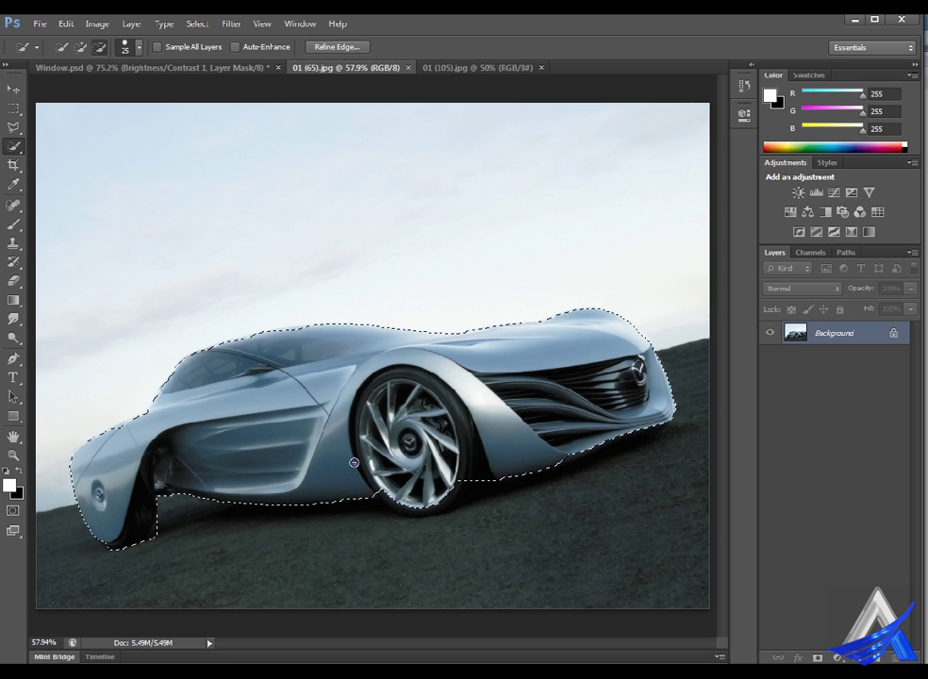
- Add the lower edge of the front tyre back to the car selection with the Quick Selection tool
click(81, 46)
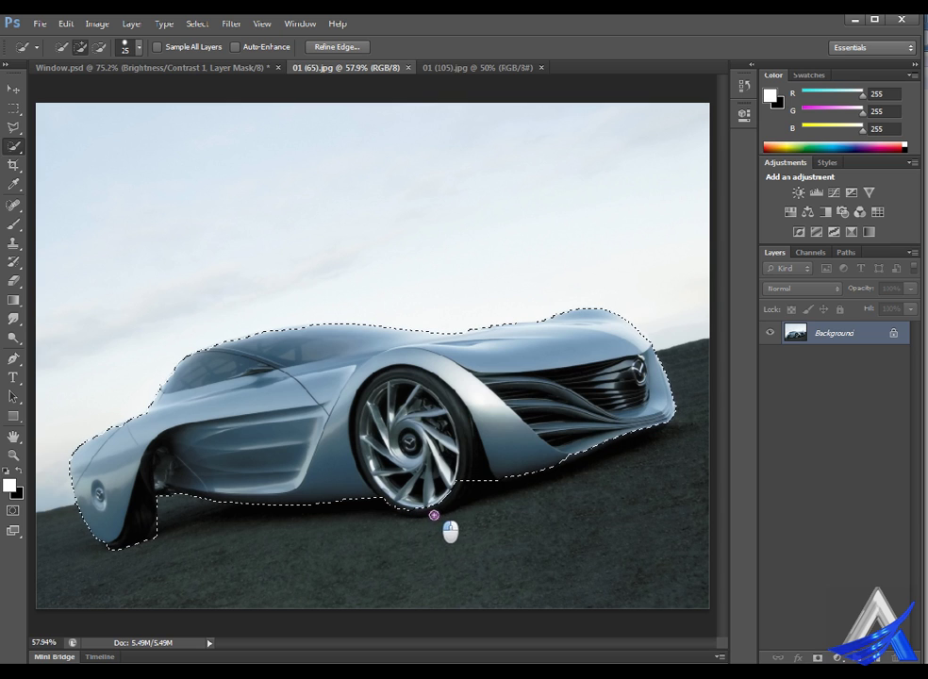
mouse_move(433, 515)
mouse_down()
mouse_move(479, 501)
mouse_move(439, 518)
mouse_move(395, 501)
mouse_up()
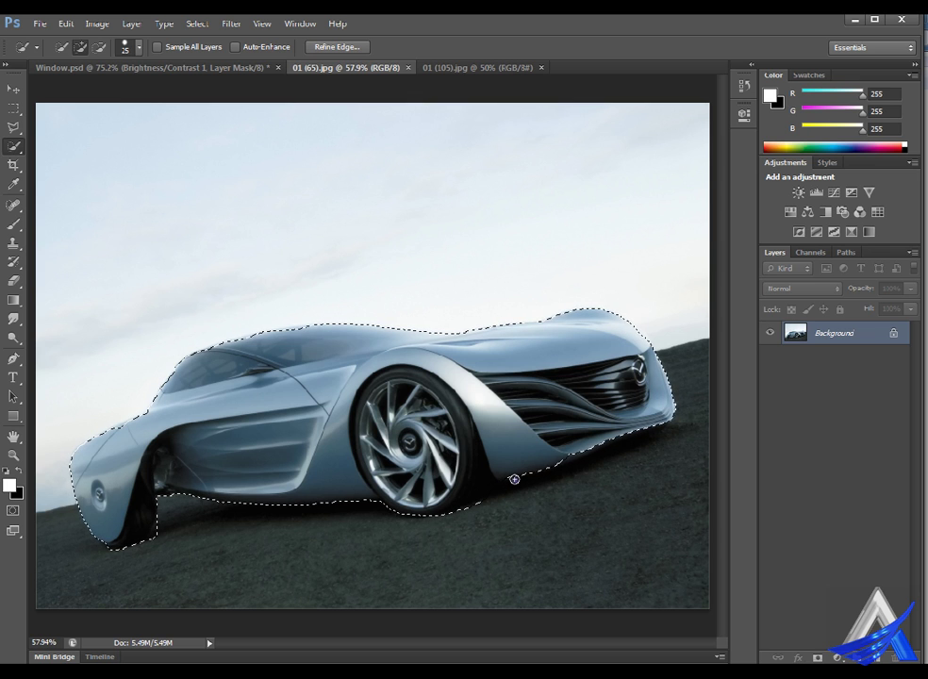
key(ctrl+plus)
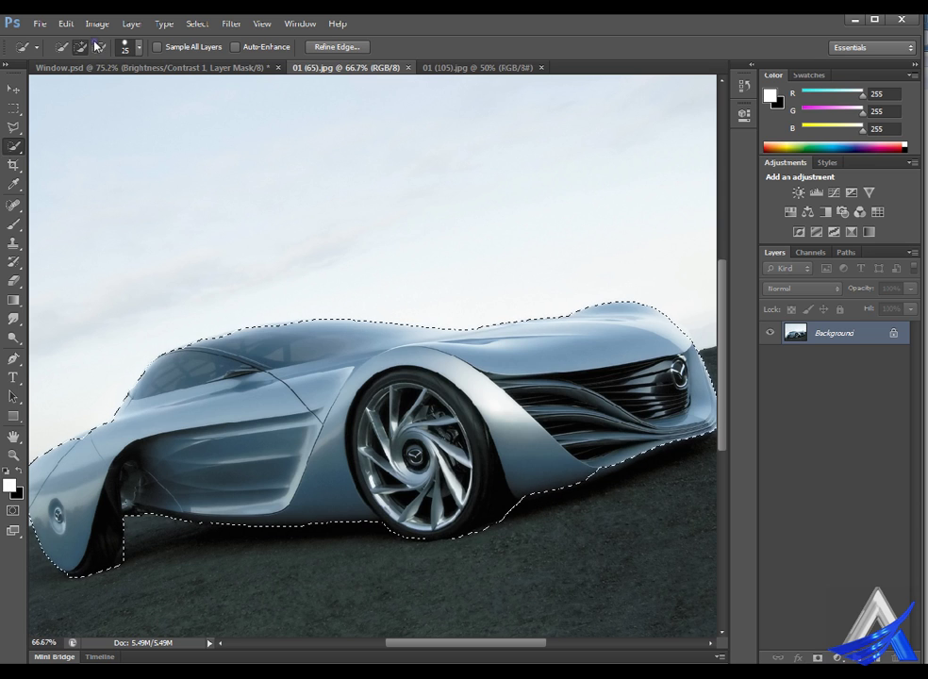
key(alt)
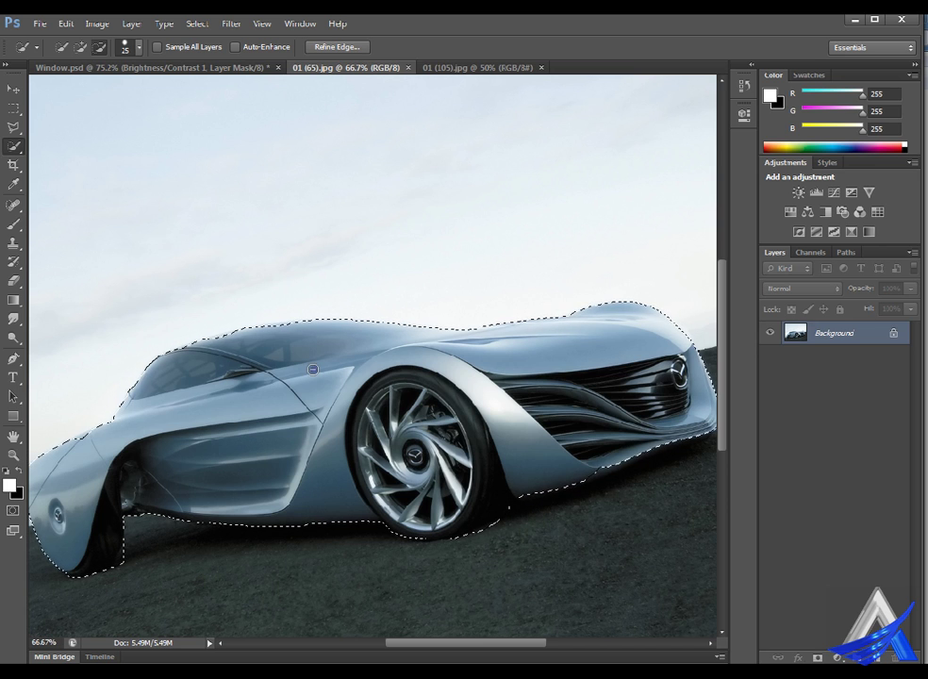
click(13, 125)
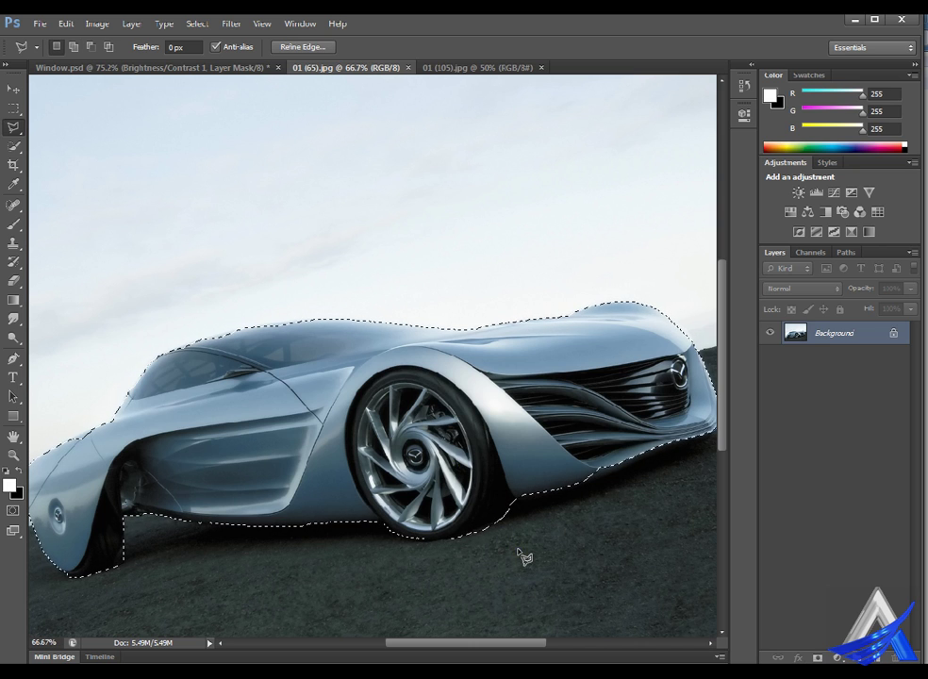
key(shift)
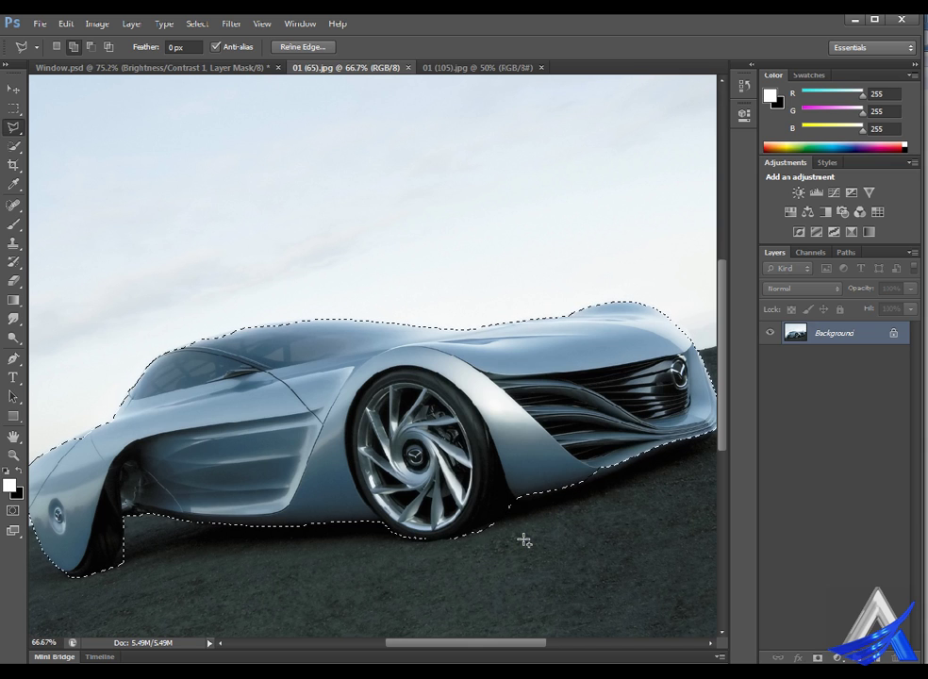
click(524, 545)
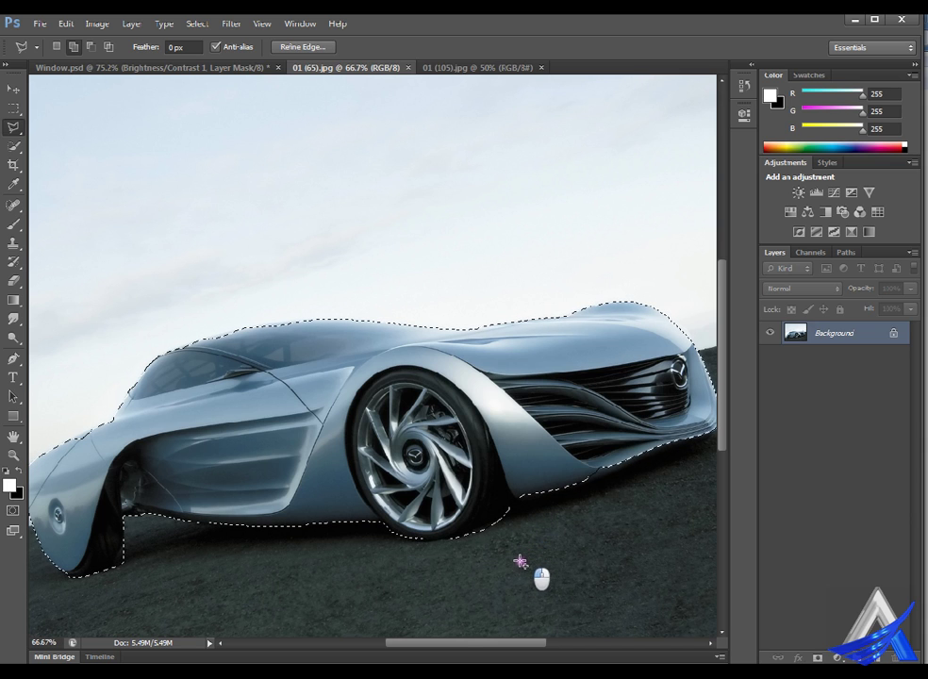
click(518, 562)
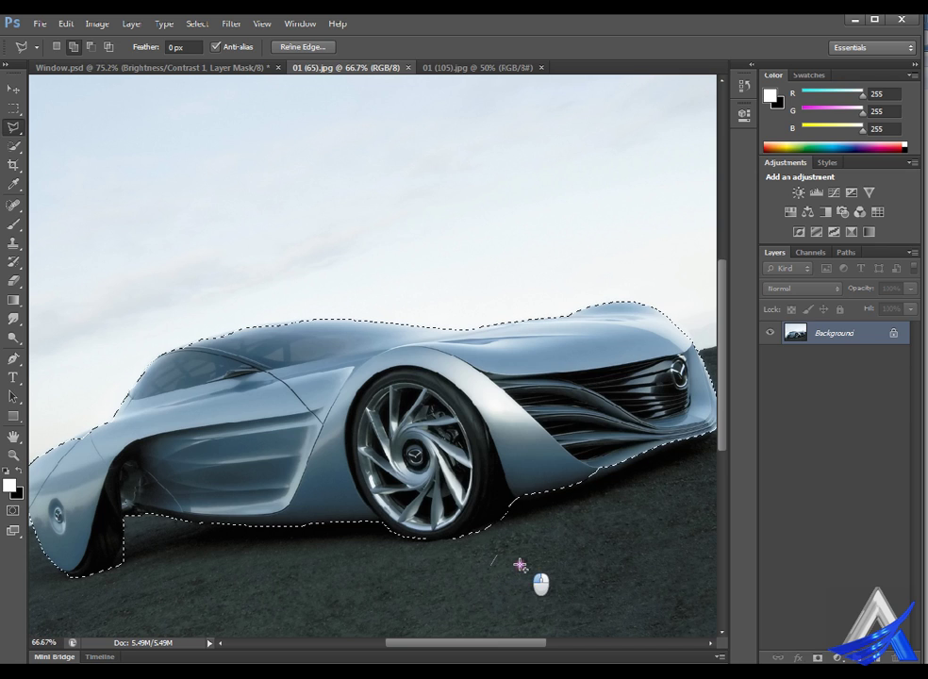
click(532, 506)
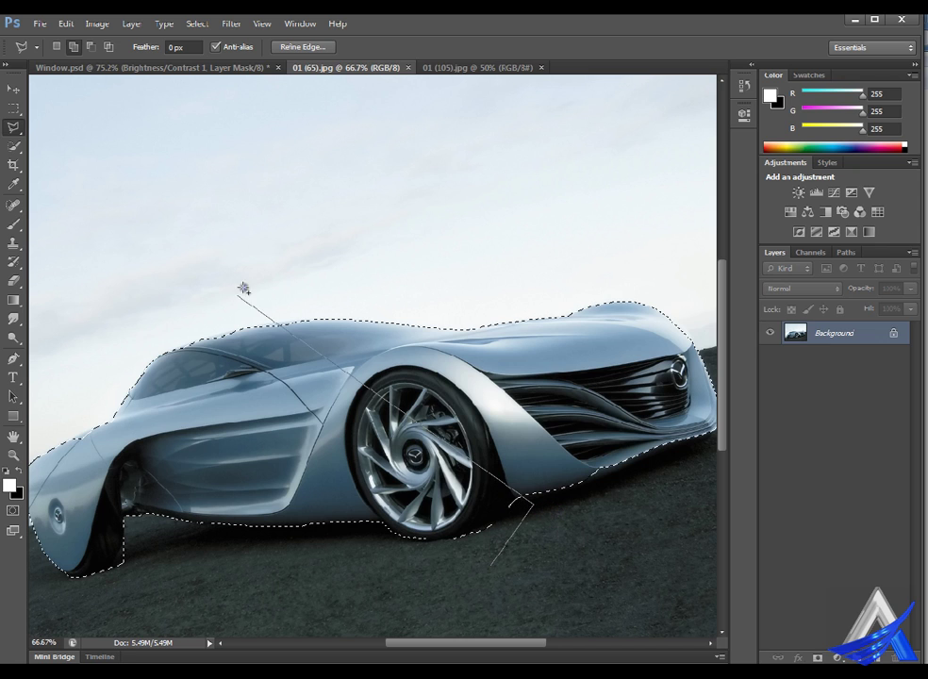
click(498, 510)
click(519, 575)
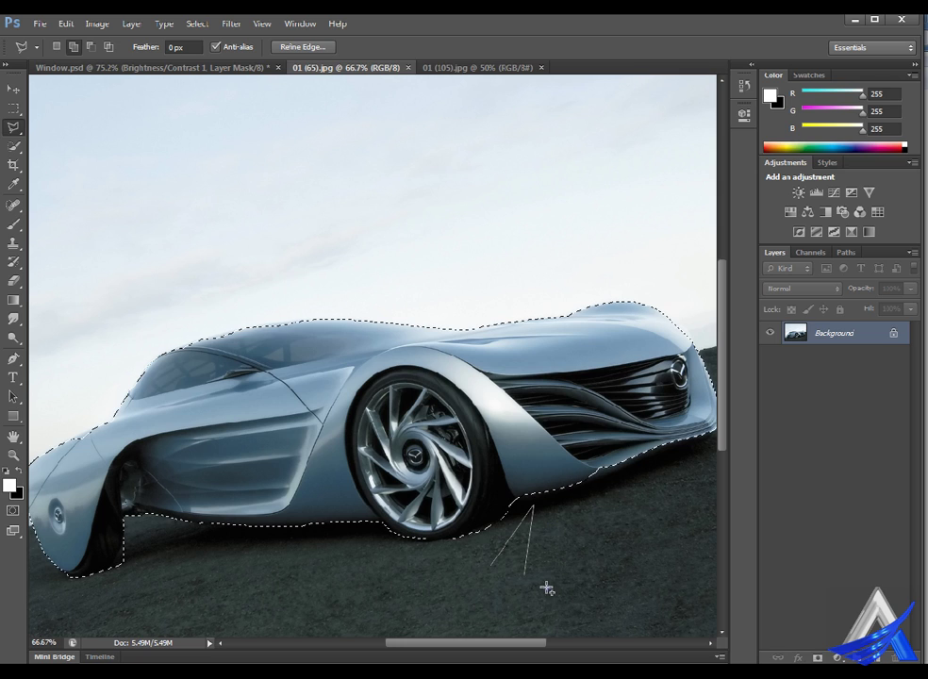
click(570, 577)
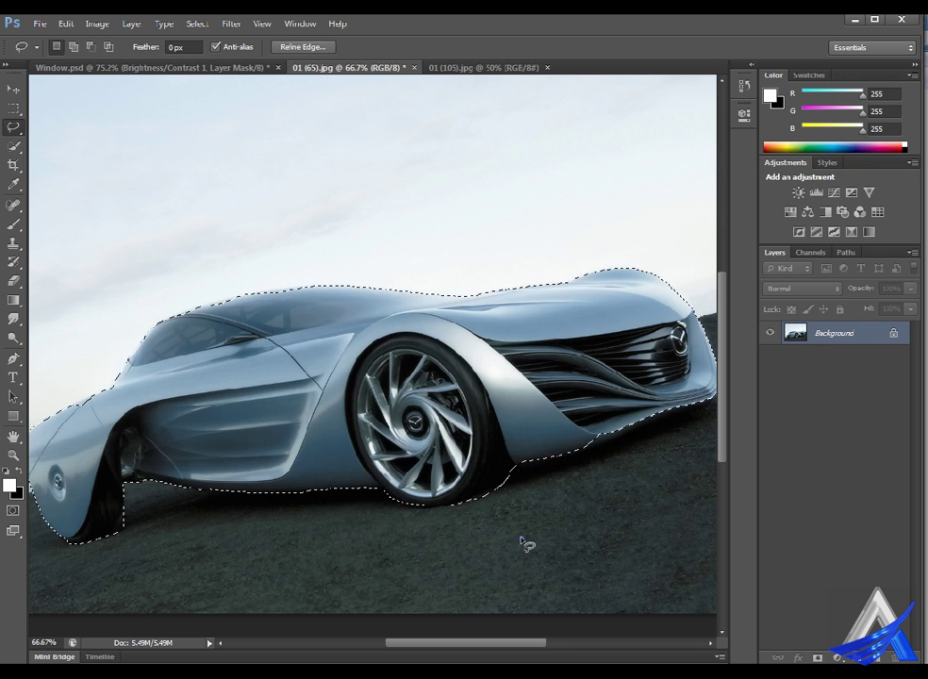
- Try adding the area between the front tyre and the bumper to the selection with the Lasso, and undo it
key(shift)
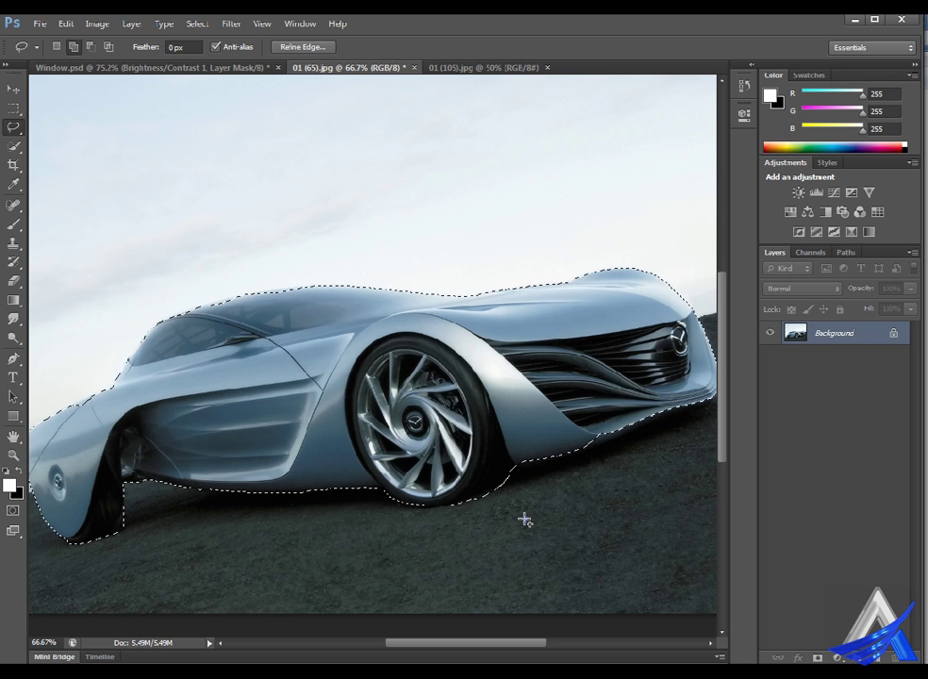
drag(525, 520, 528, 491)
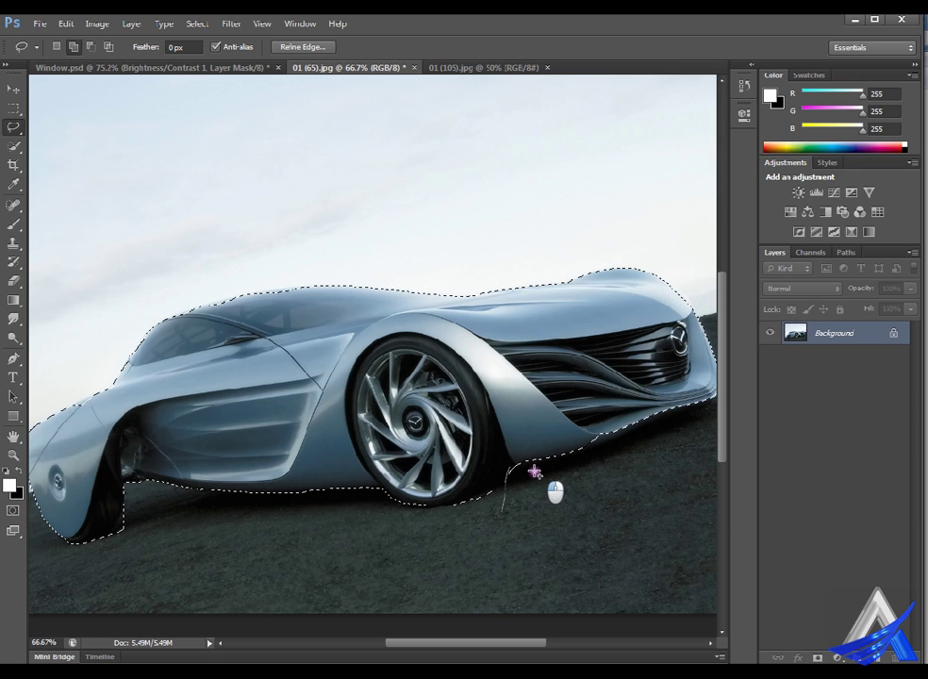
drag(543, 470, 589, 470)
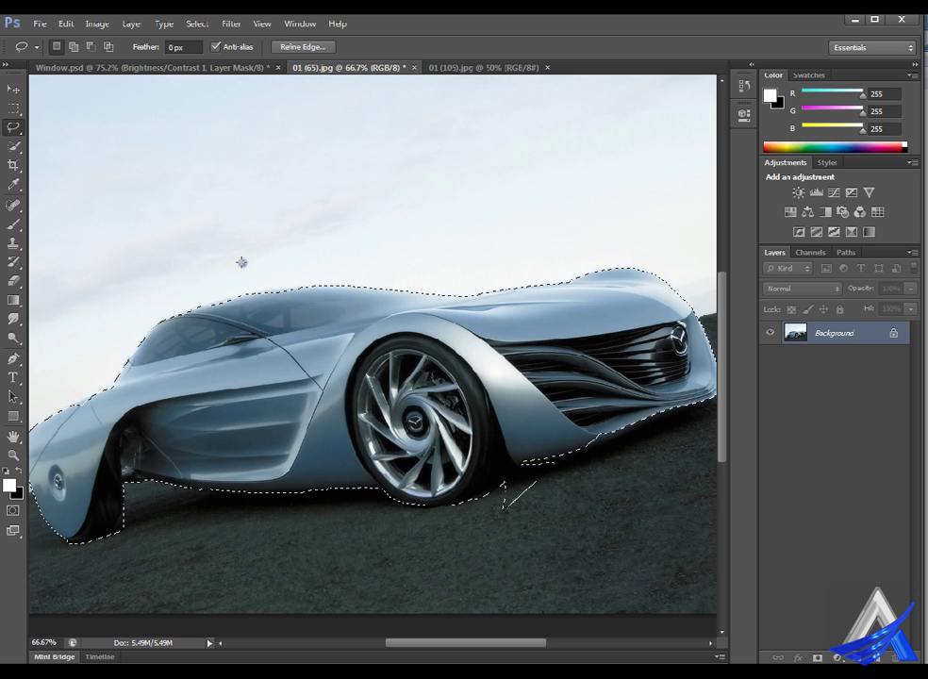
click(65, 24)
click(87, 39)
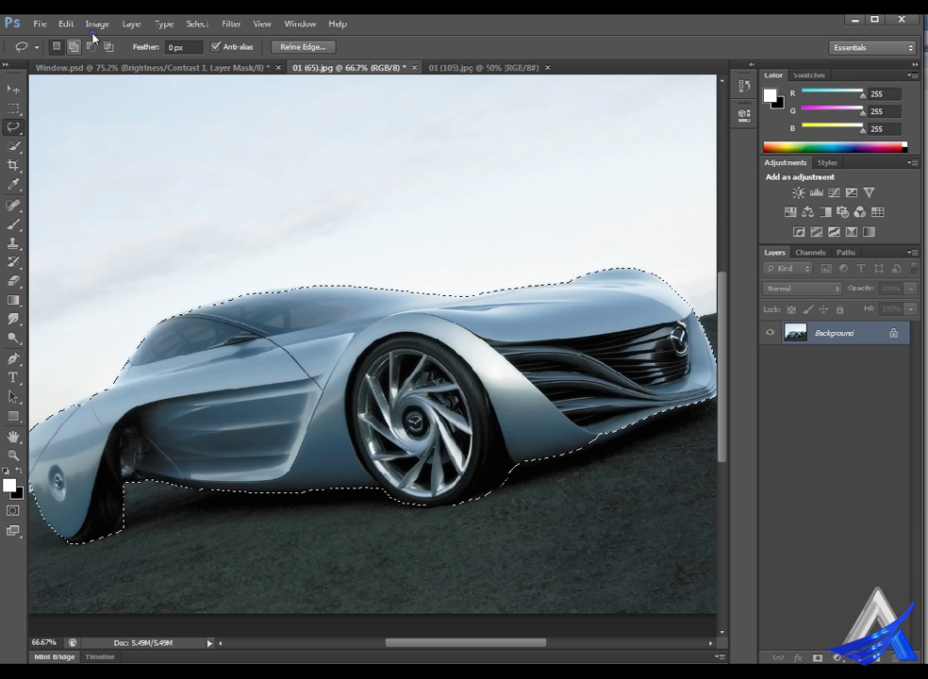
- Subtract the excess ground beside the front tyre and the rear wheel from the car selection with the Lasso
click(90, 46)
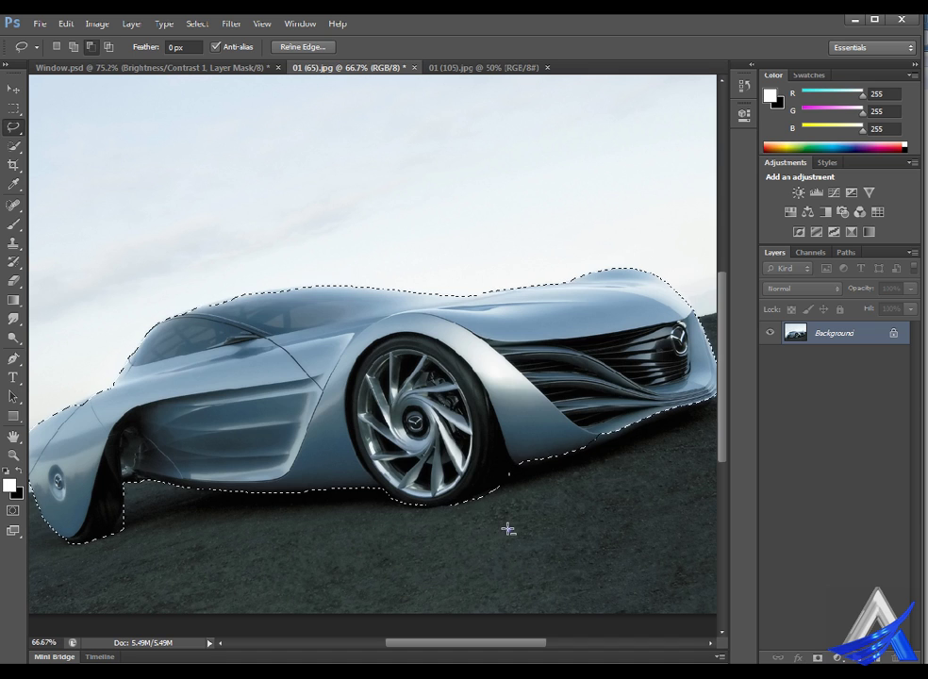
key(shift)
key(alt)
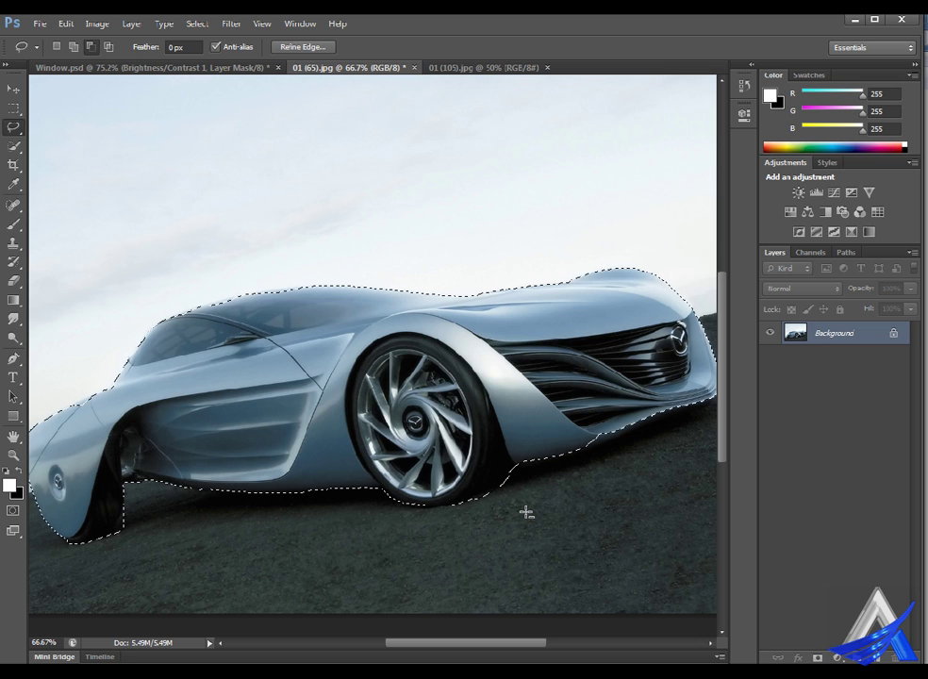
drag(513, 518, 528, 490)
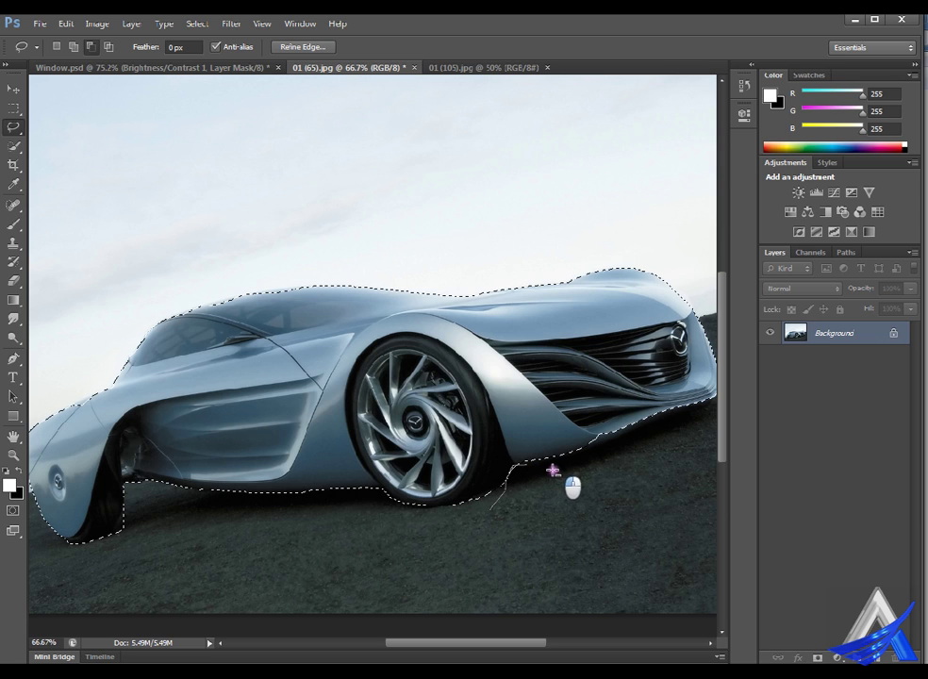
drag(594, 476, 636, 518)
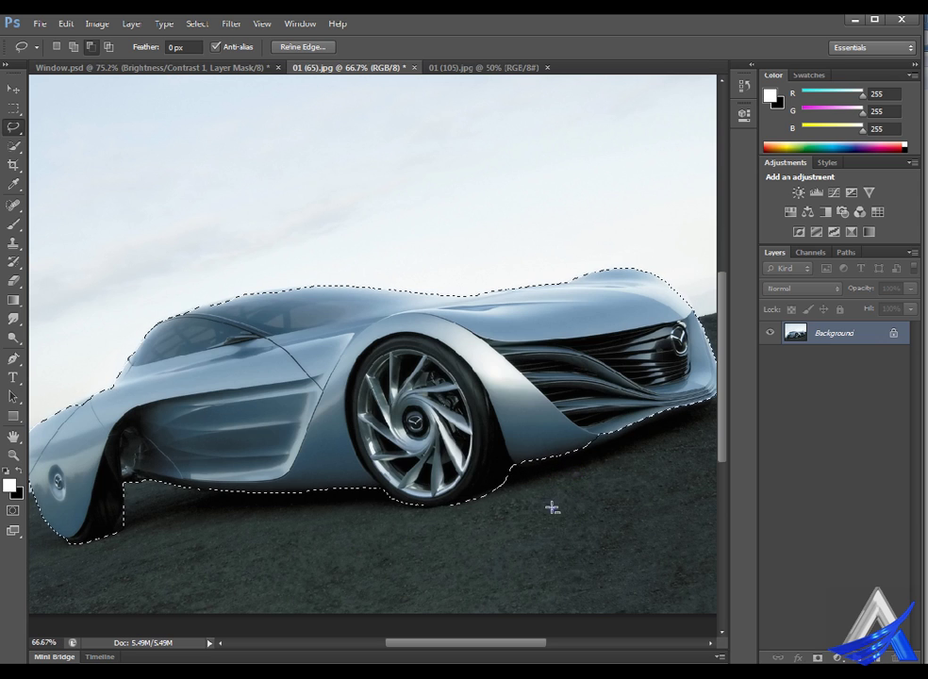
drag(529, 500, 529, 489)
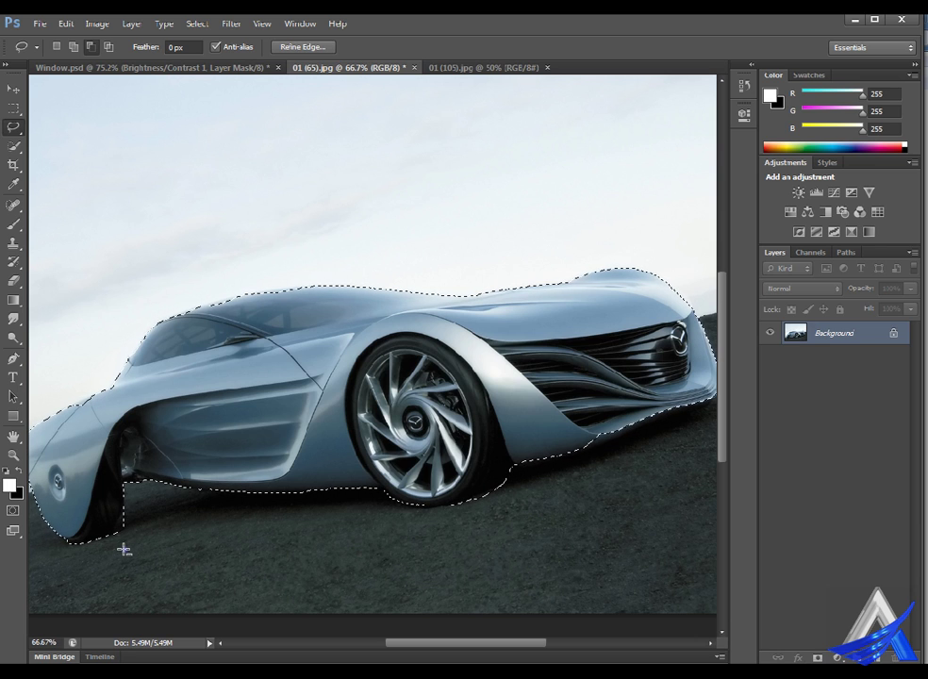
drag(130, 550, 132, 529)
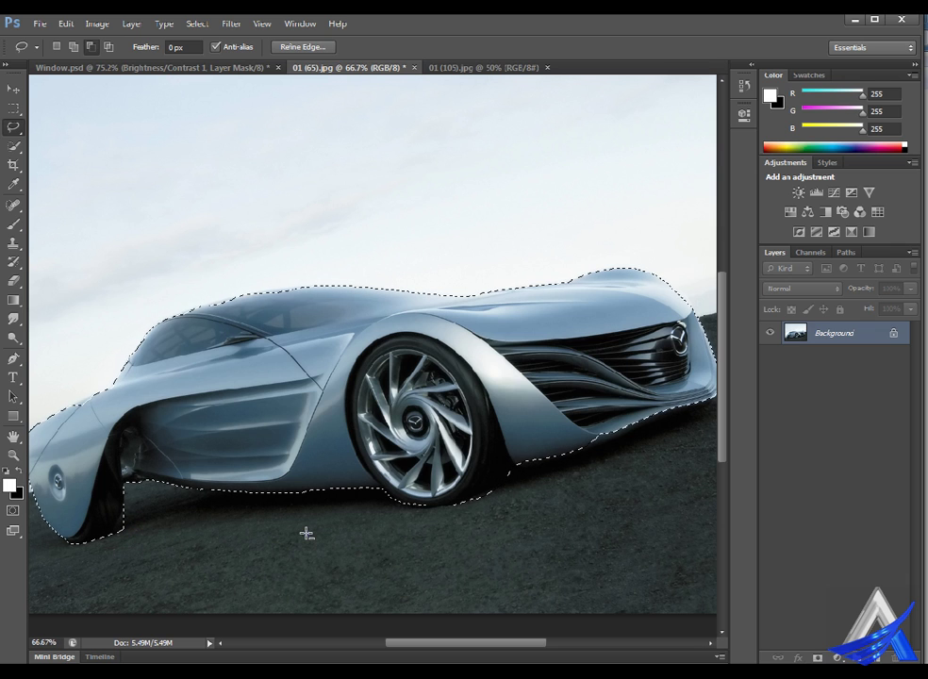
- Open Refine Edge for the car selection and place its dialog clear of the car's front
key(Tab)
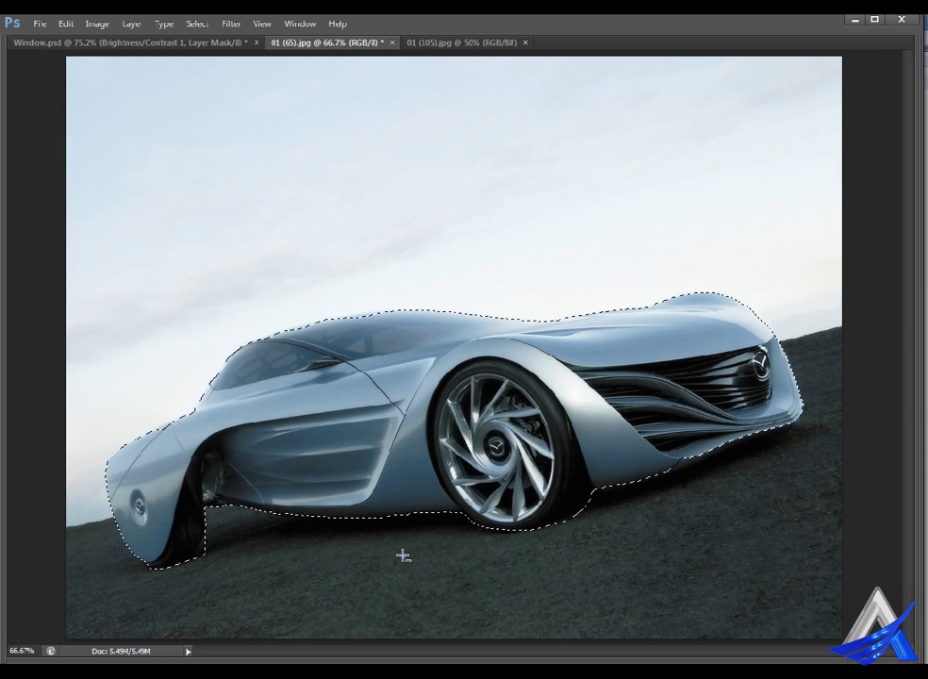
key(Tab)
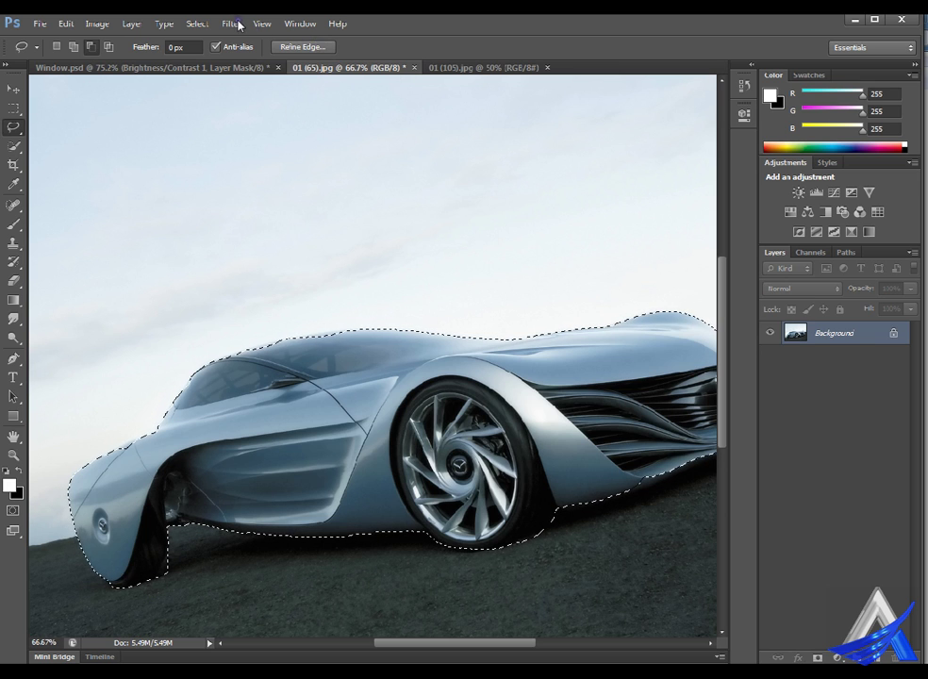
click(210, 22)
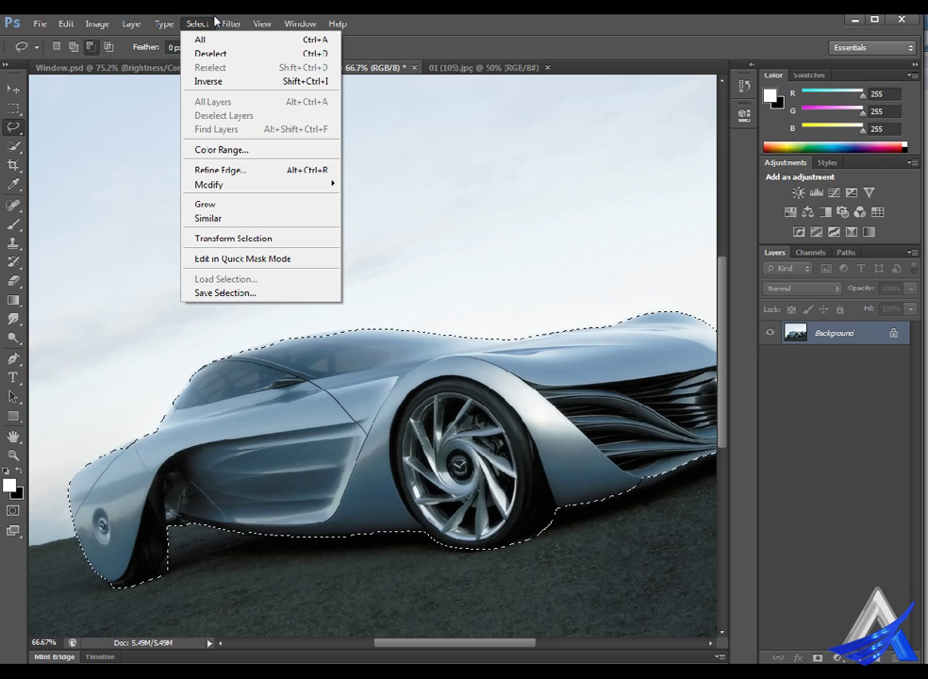
click(311, 171)
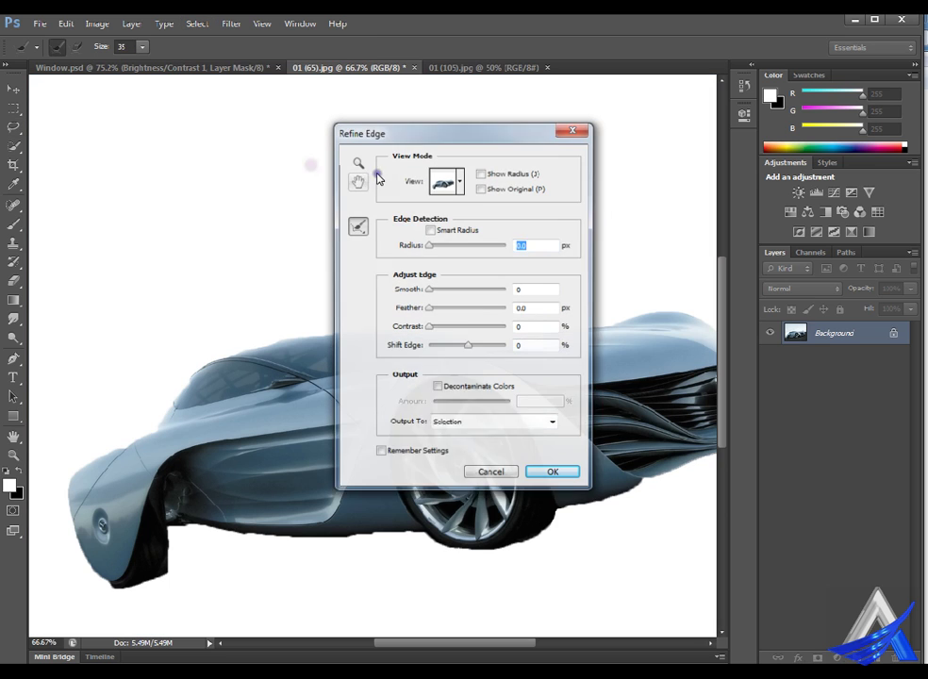
drag(486, 128, 322, 127)
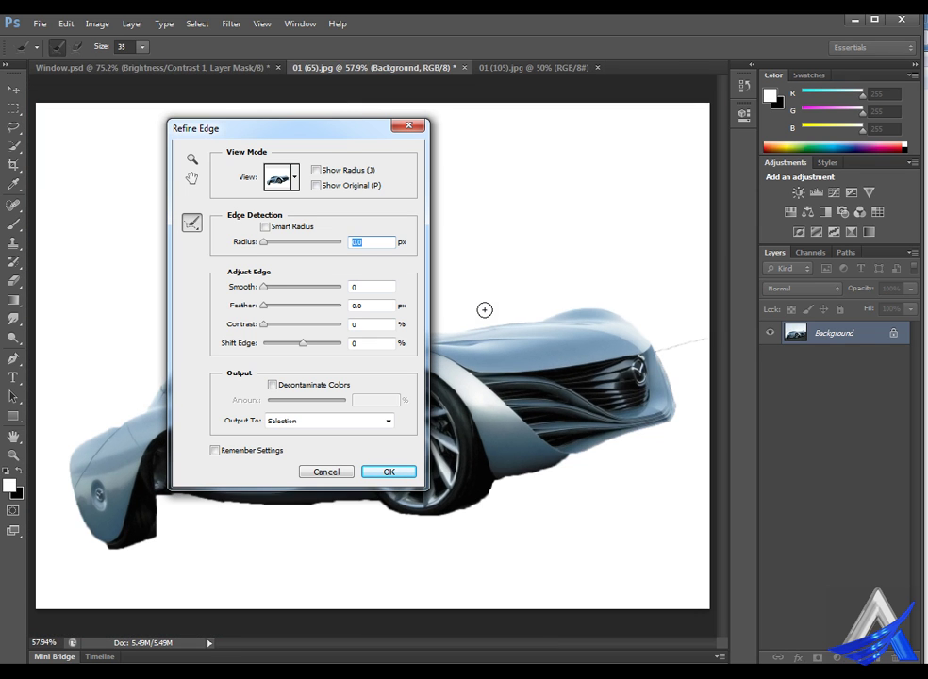
drag(351, 128, 334, 178)
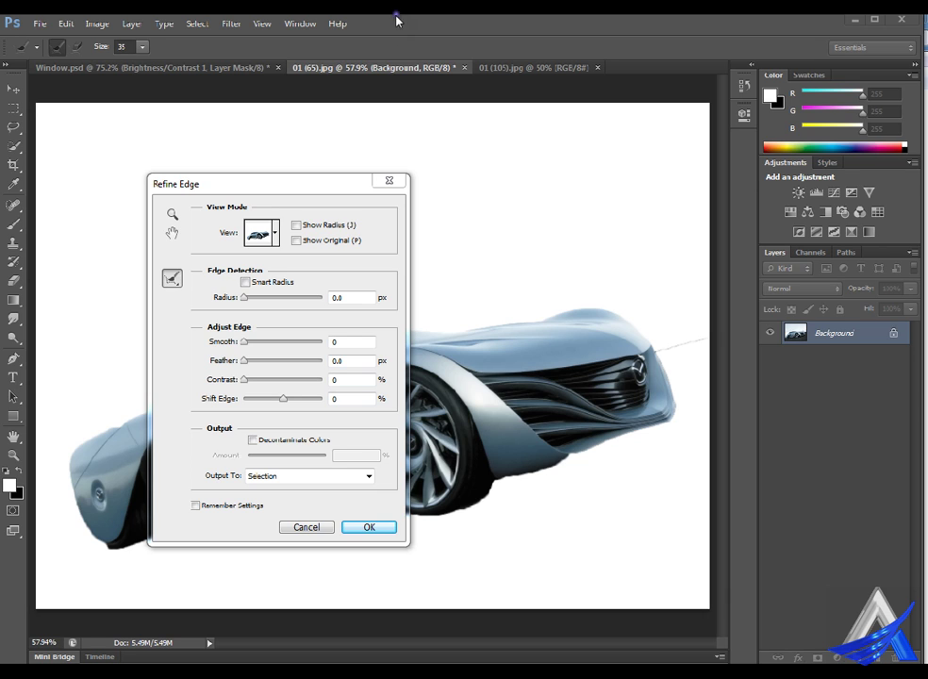
click(397, 56)
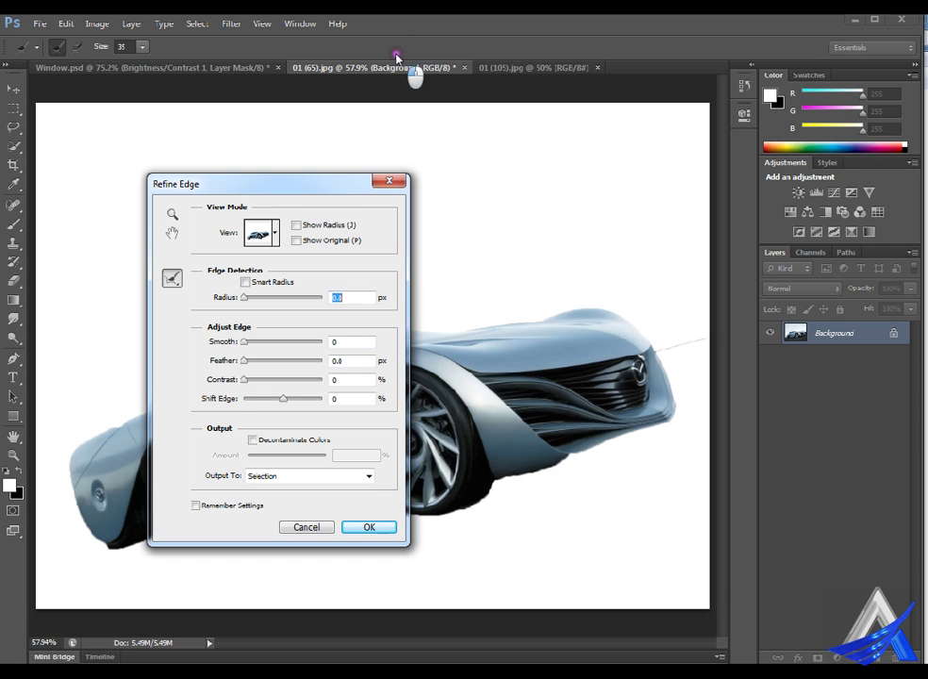
click(263, 61)
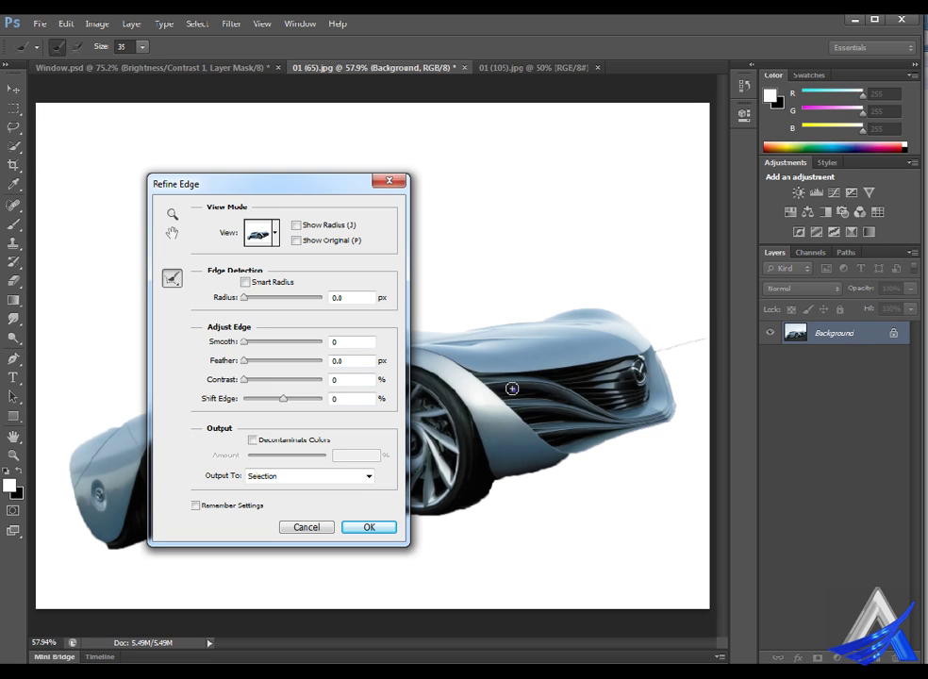
- Refine the car selection's edge with Smooth 45, Feather 0.9 px, Contrast 24% and Shift Edge +21%, and output it as a selection
click(334, 400)
click(248, 343)
drag(252, 345, 289, 347)
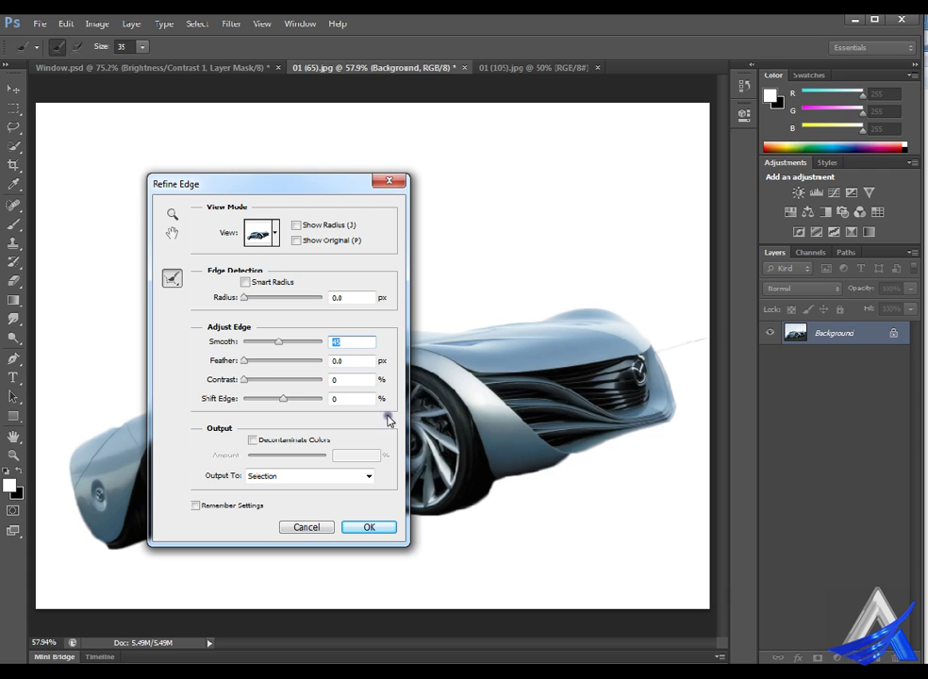
drag(253, 364, 265, 363)
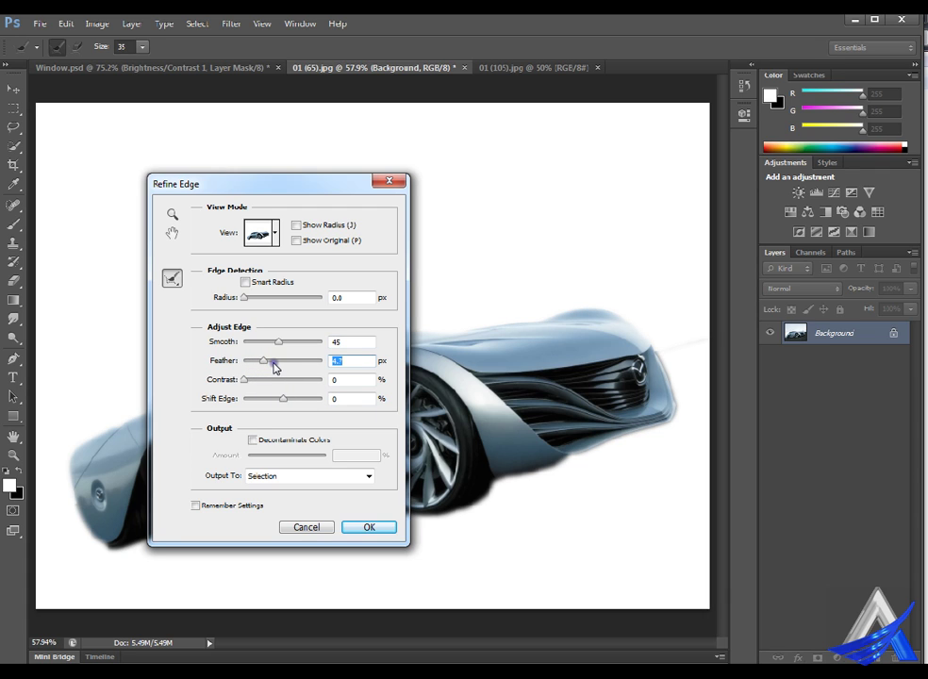
drag(268, 360, 304, 408)
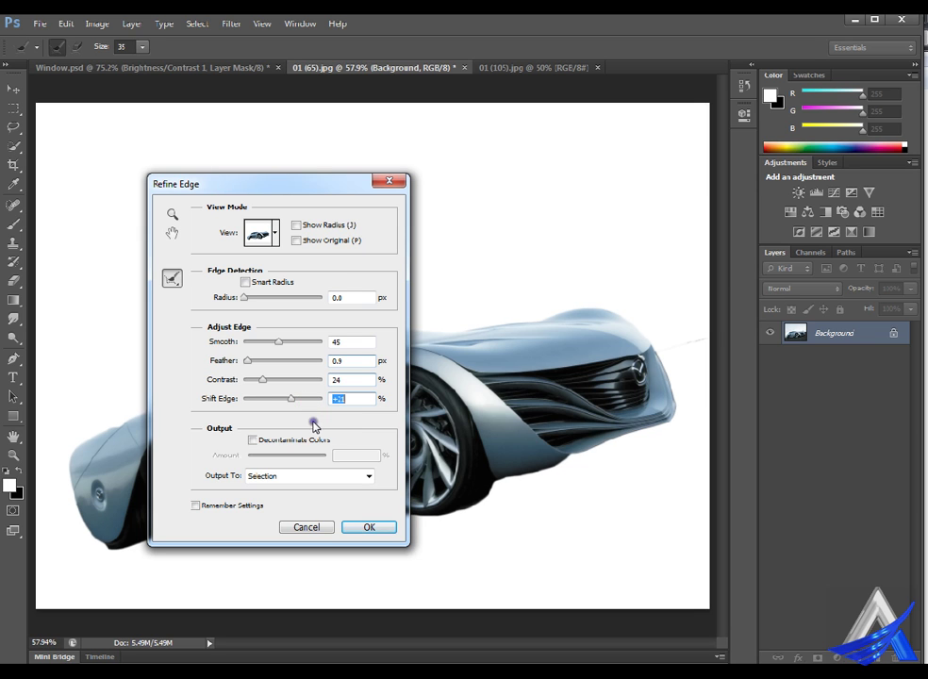
click(369, 527)
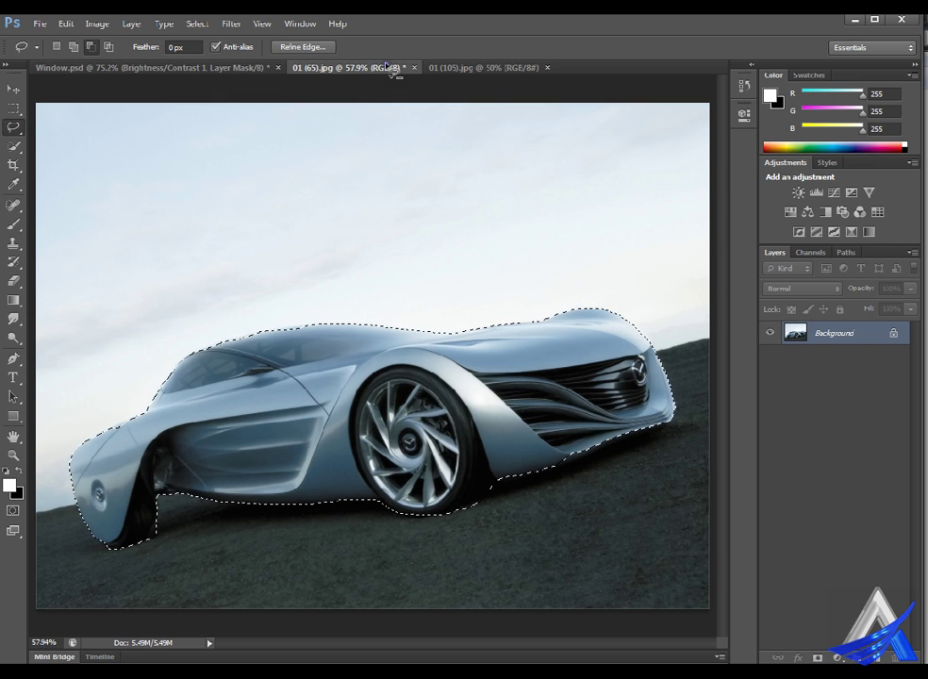
- Compare the lion's furry outline in 01 (105).jpg with the car's edges in 01 (65).jpg, and return to the car photo
click(480, 66)
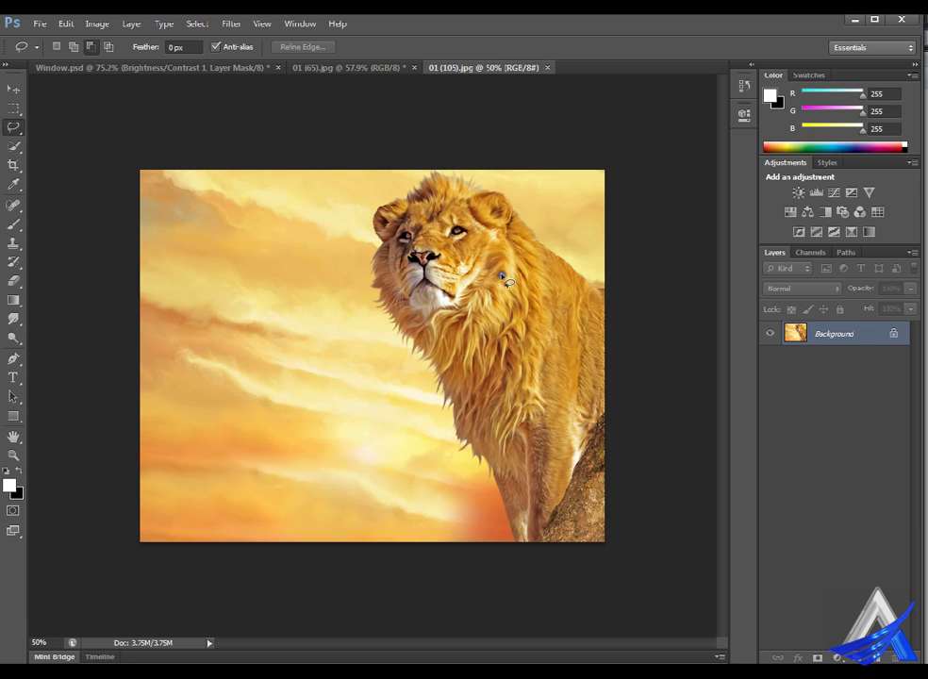
click(368, 67)
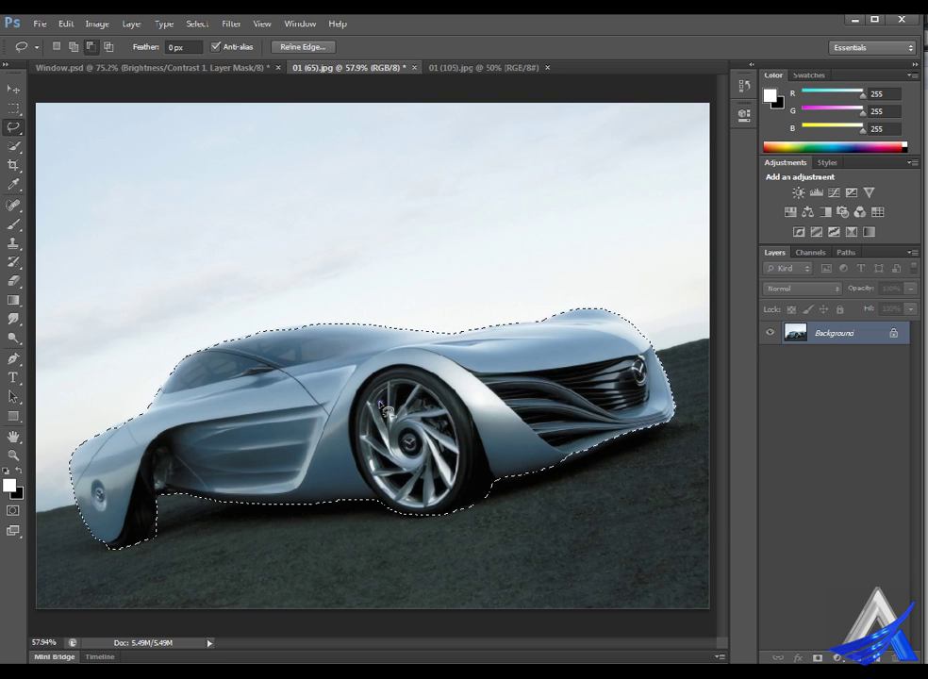
click(485, 67)
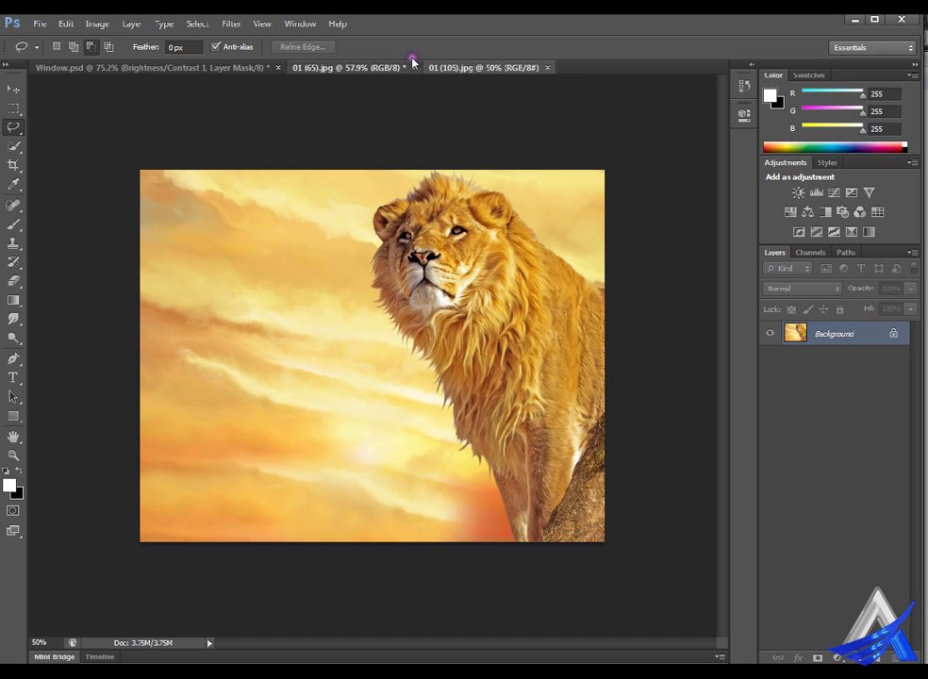
click(377, 67)
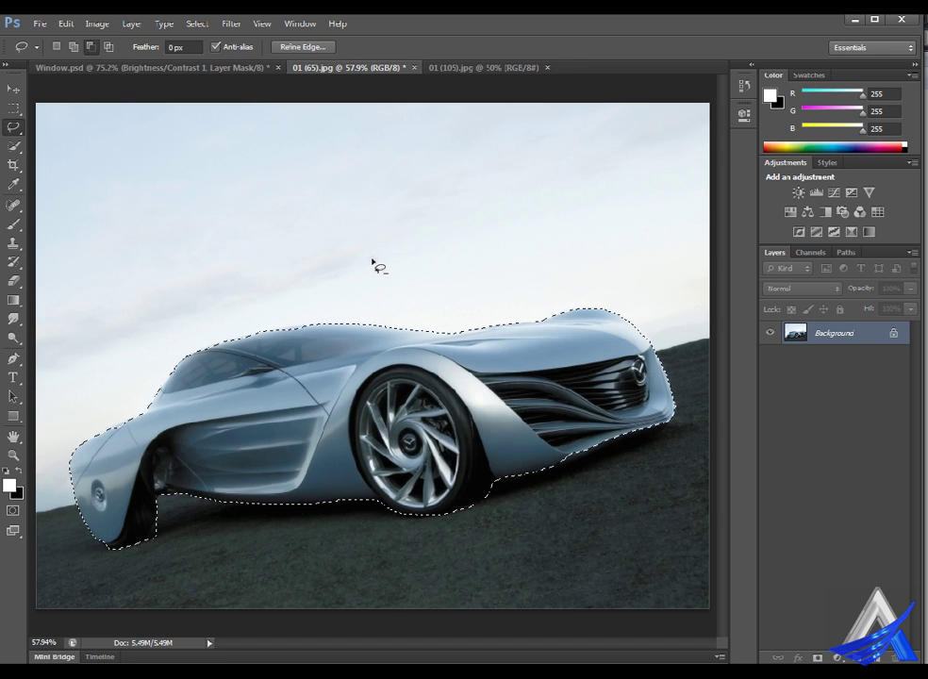